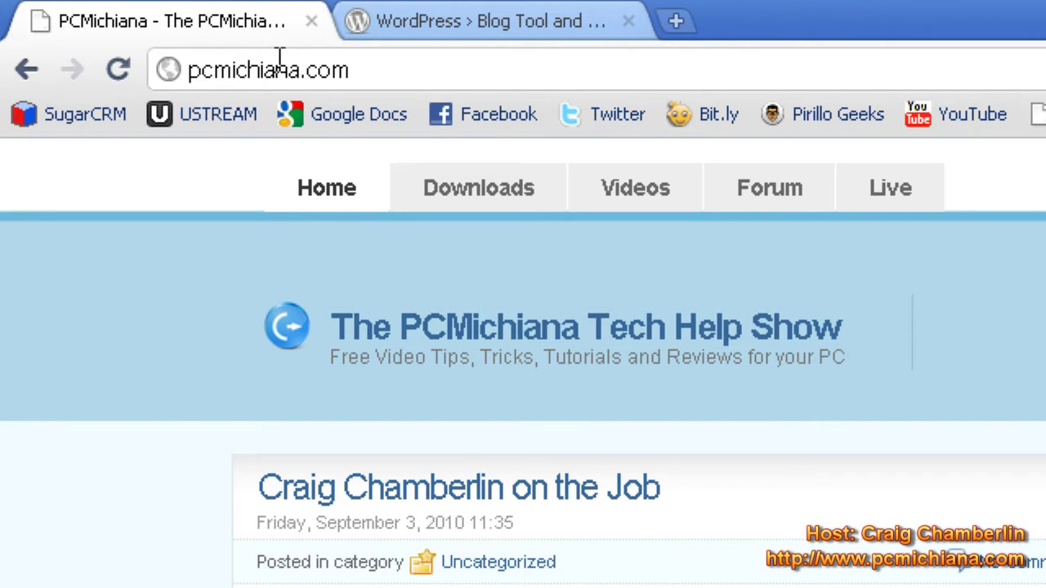
- Reach WordPress.org from the PCMichiana Downloads page via the WordPress Blog Software link
{"action": "left_click", "coordinate": [429, 198]}
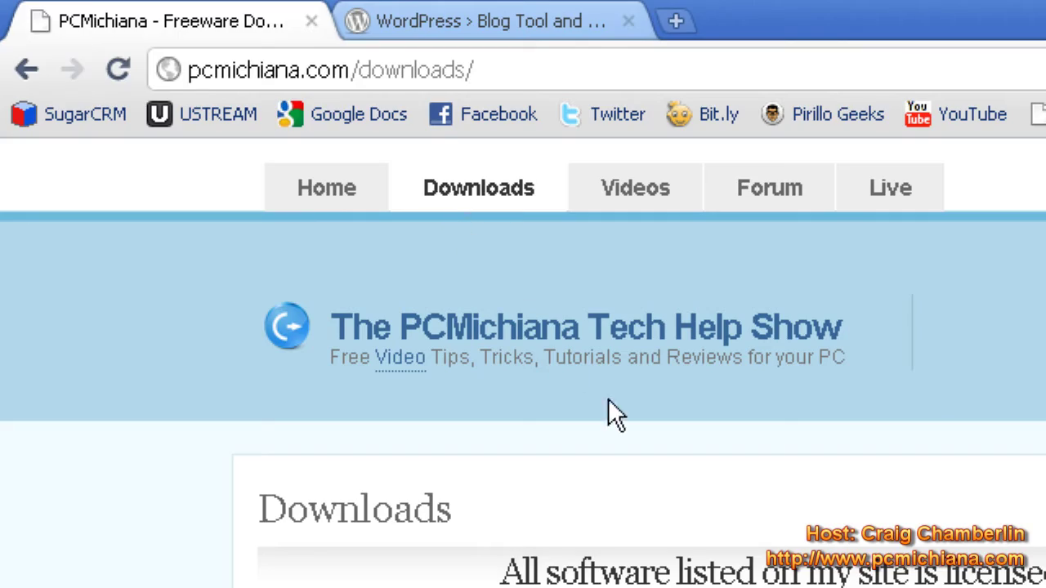
{"action": "scroll", "coordinate": [772, 430], "scroll_direction": "down", "scroll_amount": 10}
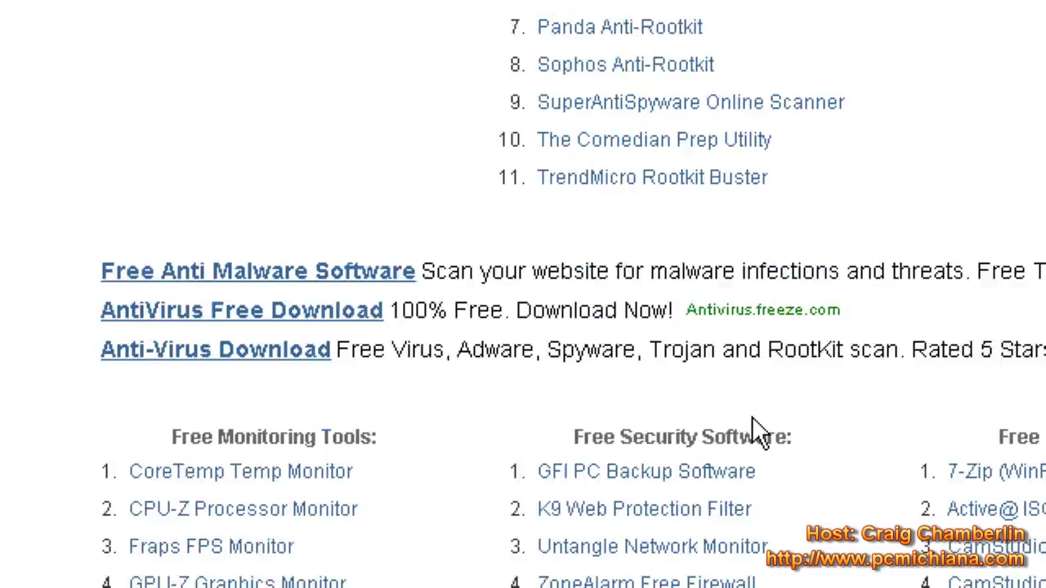
{"action": "scroll", "coordinate": [741, 421], "scroll_direction": "down", "scroll_amount": 3}
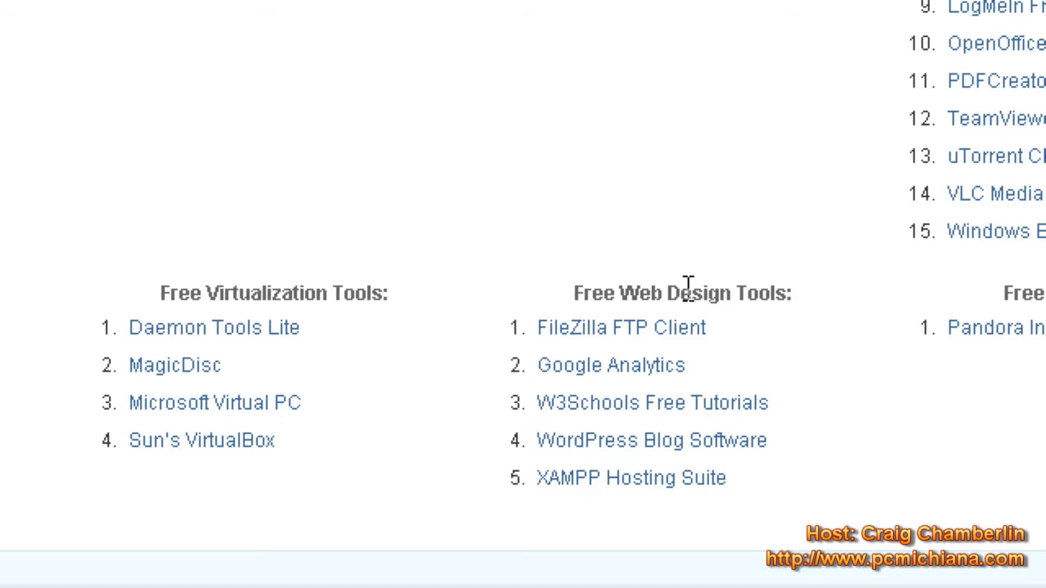
{"action": "scroll", "coordinate": [645, 425], "scroll_direction": "down", "scroll_amount": 1}
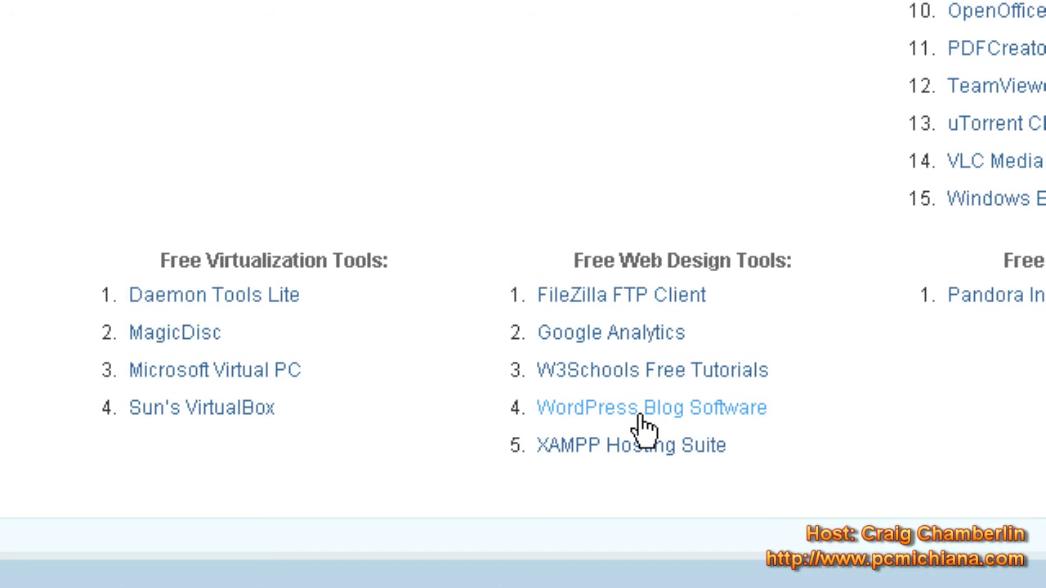
{"action": "left_click", "coordinate": [644, 425]}
{"action": "scroll", "coordinate": [482, 103], "scroll_direction": "up", "scroll_amount": 4}
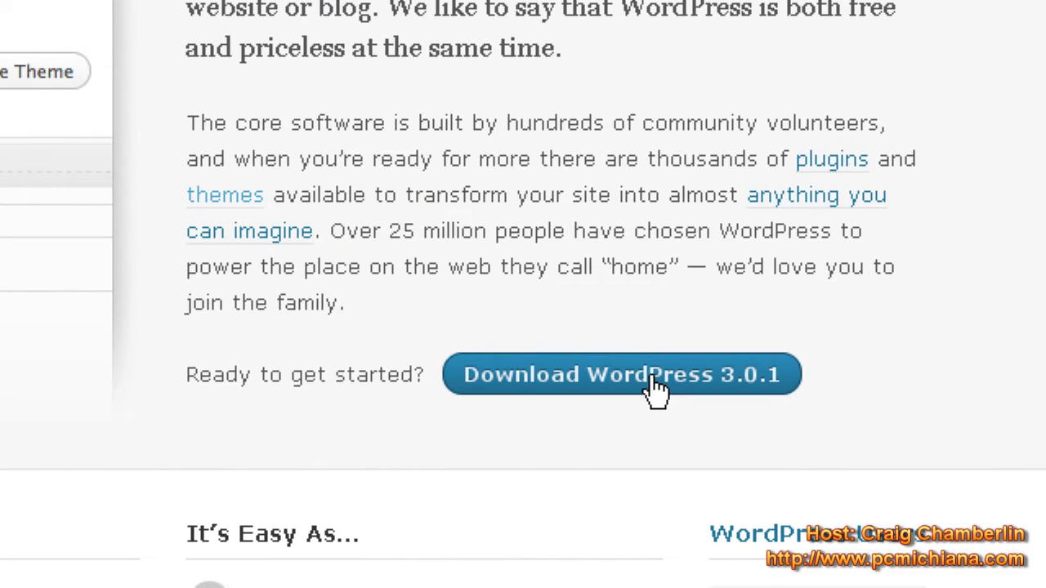
- Download the WordPress 3.0.1 .zip package, saving it as wordpress-3.0.1 (1).zip
{"action": "left_click", "coordinate": [652, 381]}
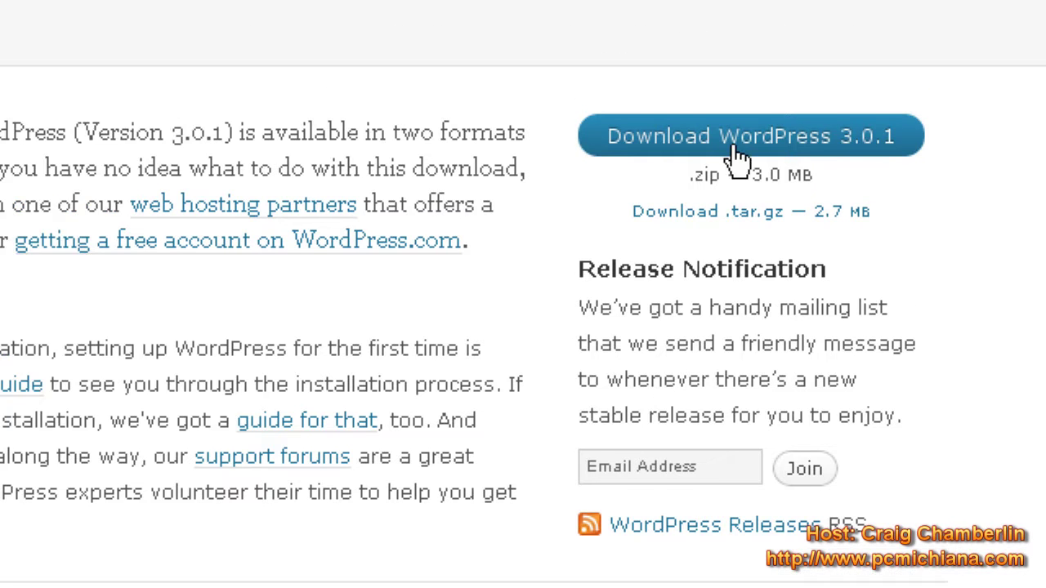
{"action": "left_click", "coordinate": [768, 187]}
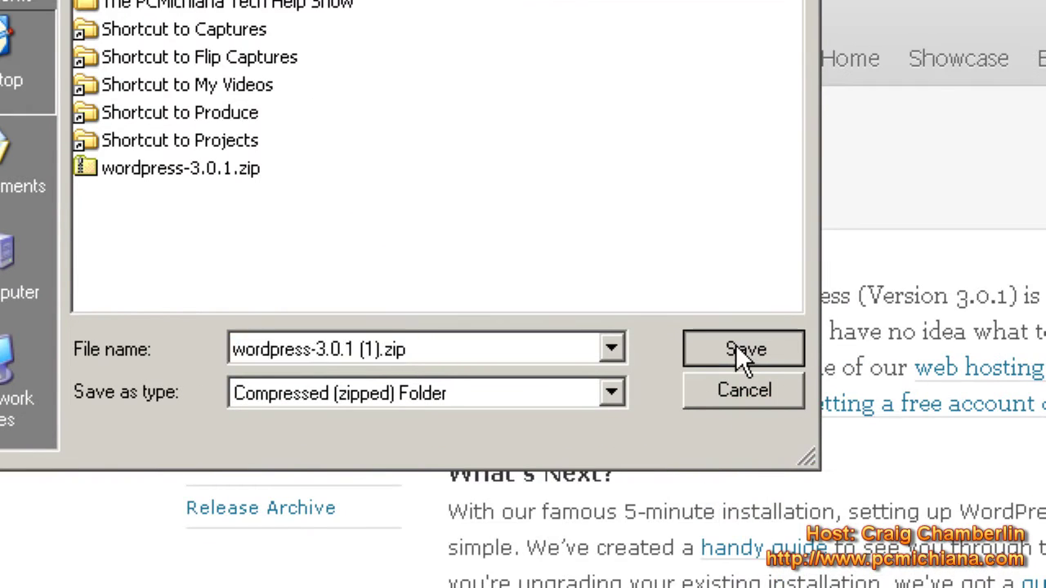
{"action": "left_click", "coordinate": [743, 413]}
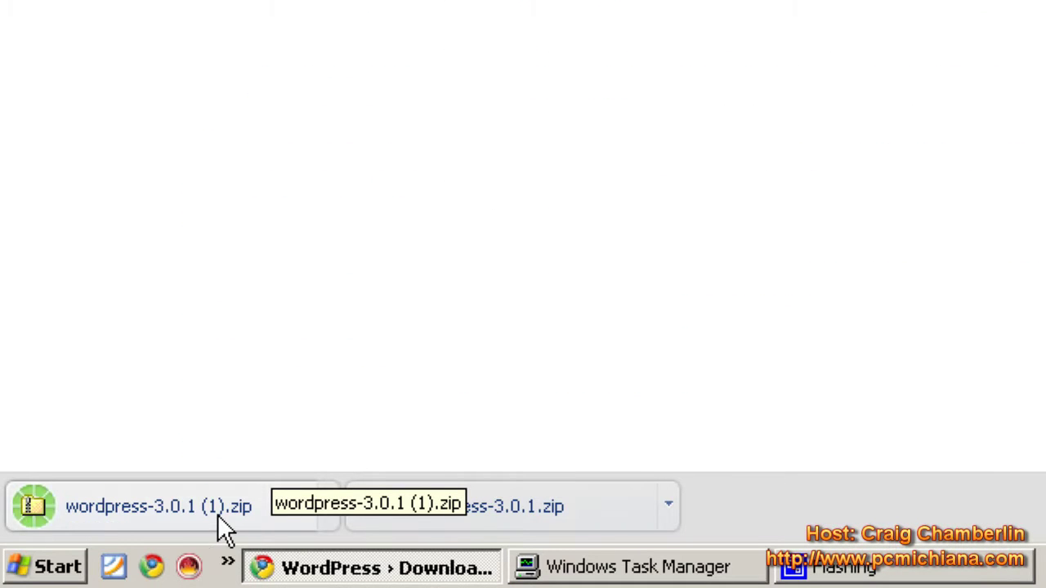
- Open the zip's wordpress folder (wp-admin, wp-content, wp-includes) beside the uncovered desktop
{"action": "left_click", "coordinate": [149, 497]}
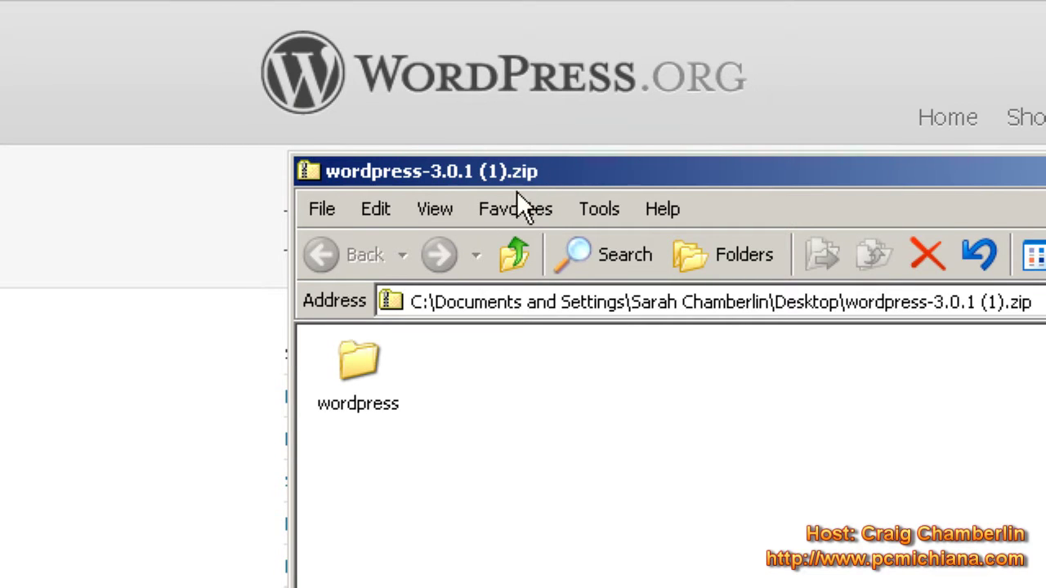
{"action": "left_click", "coordinate": [355, 380]}
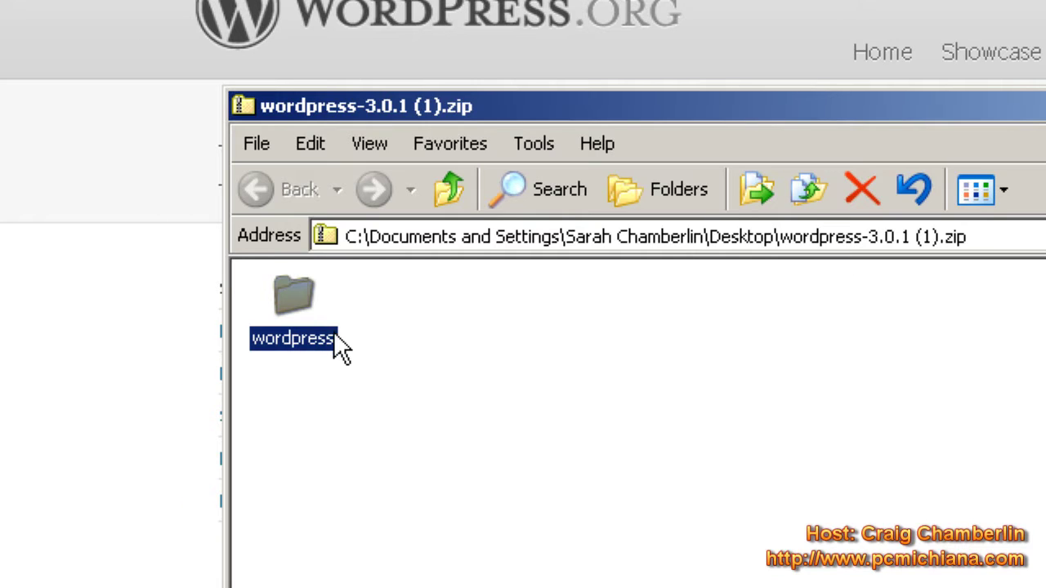
{"action": "double_click", "coordinate": [303, 321]}
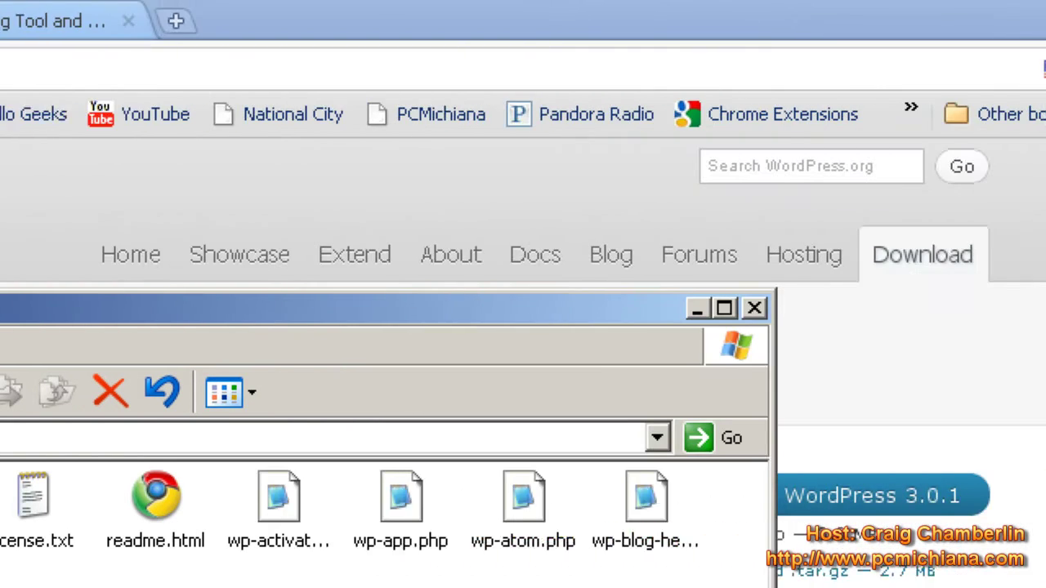
{"action": "left_click", "coordinate": [901, 18]}
{"action": "left_click_drag", "start_coordinate": [150, 320], "coordinate": [659, 315]}
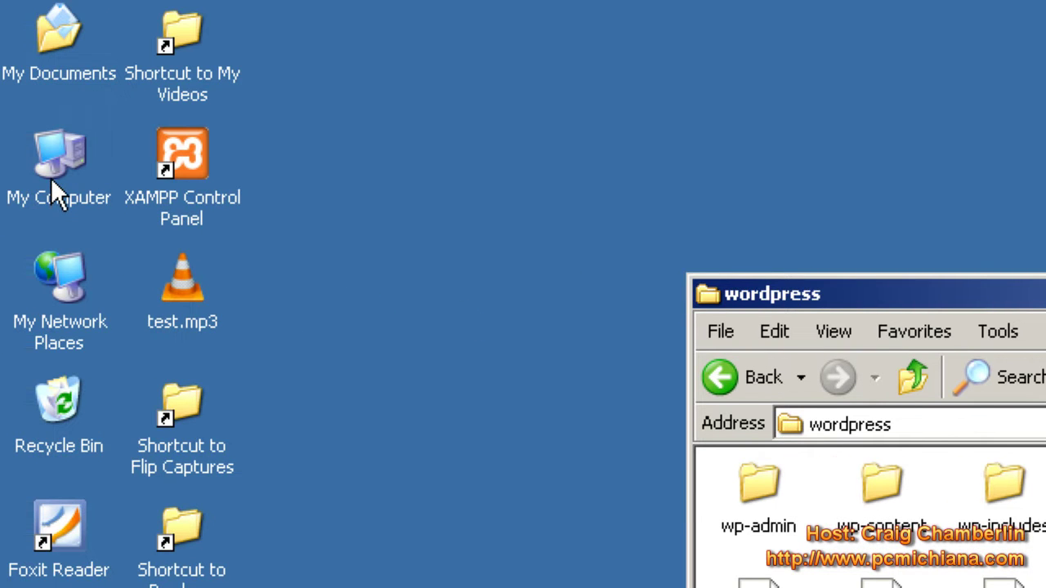
- Navigate through My Computer to the C:\xampp\htdocs folder
{"action": "double_click", "coordinate": [51, 180]}
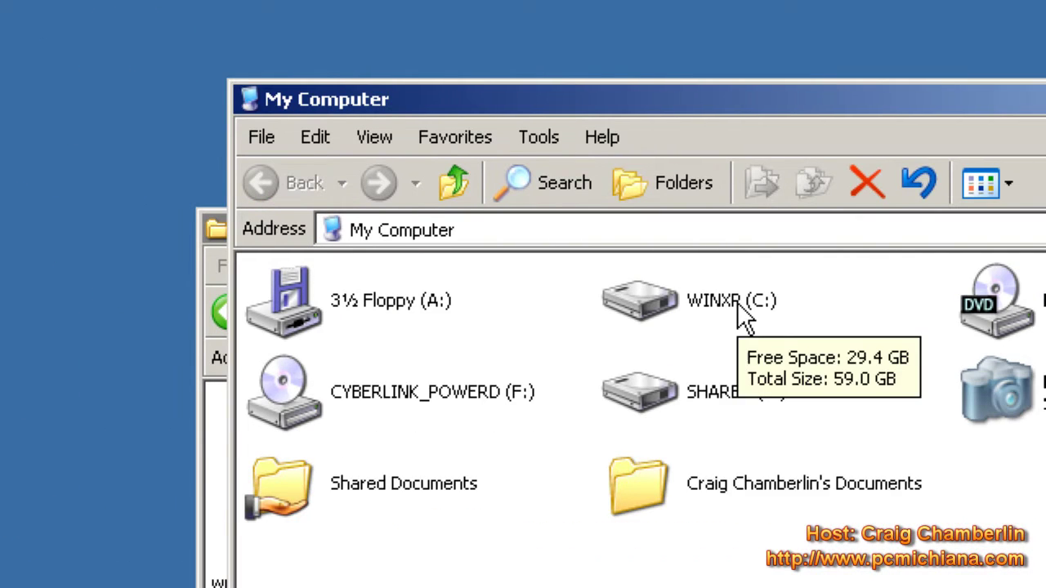
{"action": "double_click", "coordinate": [738, 304]}
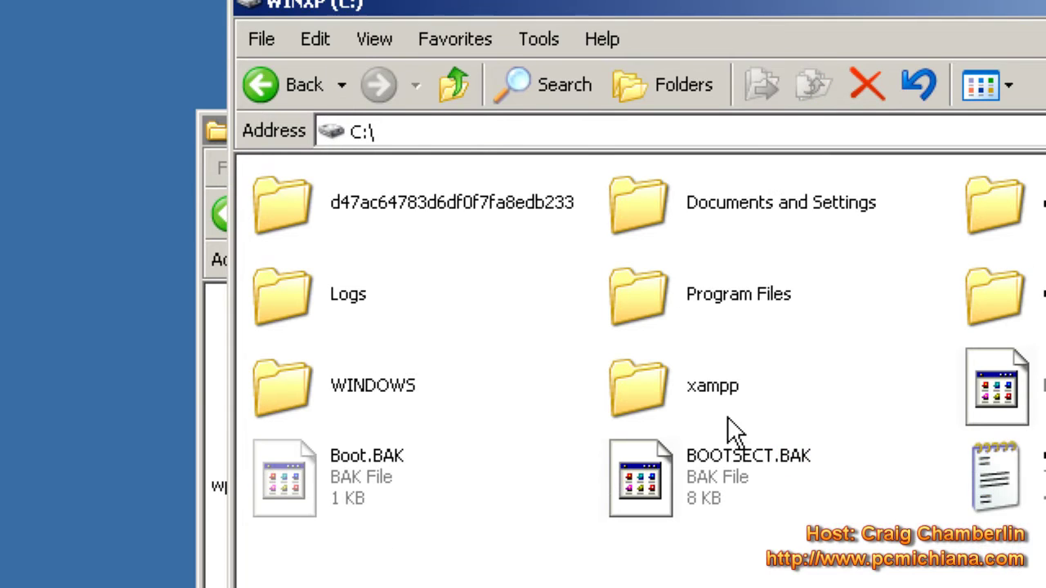
{"action": "left_click", "coordinate": [712, 488]}
{"action": "double_click", "coordinate": [649, 391]}
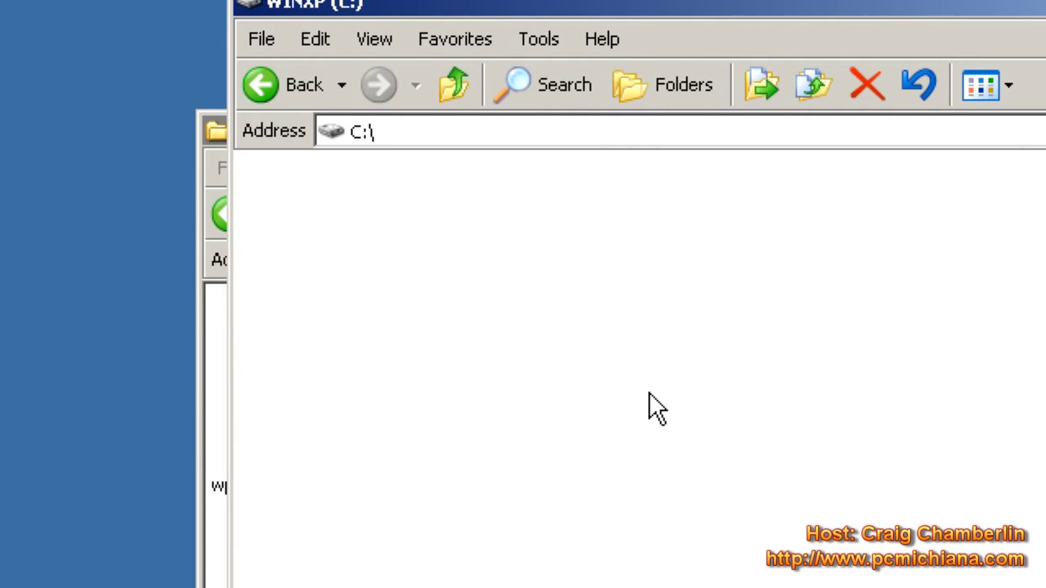
{"action": "left_click", "coordinate": [668, 299]}
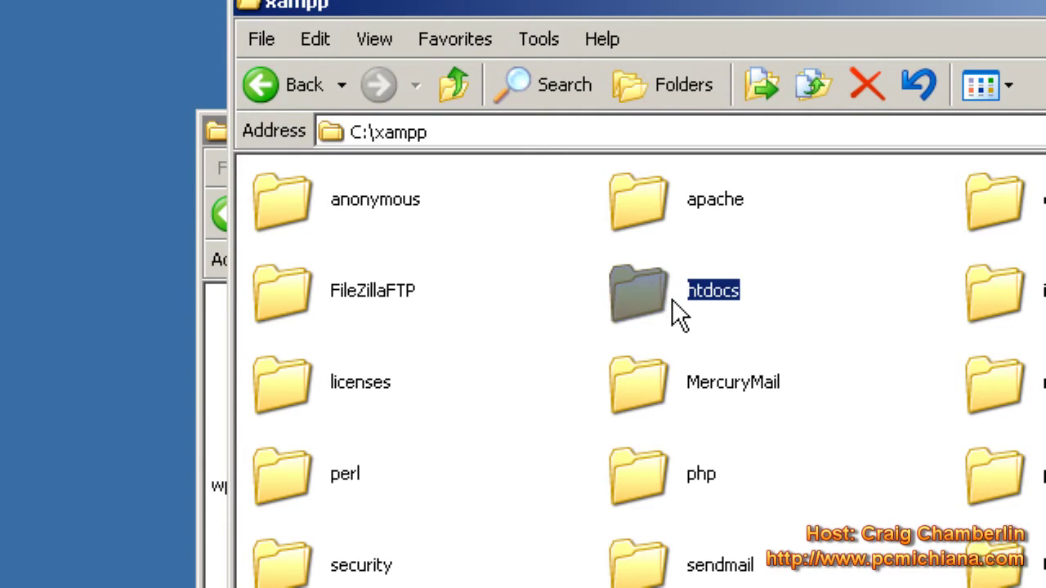
{"action": "double_click", "coordinate": [672, 300]}
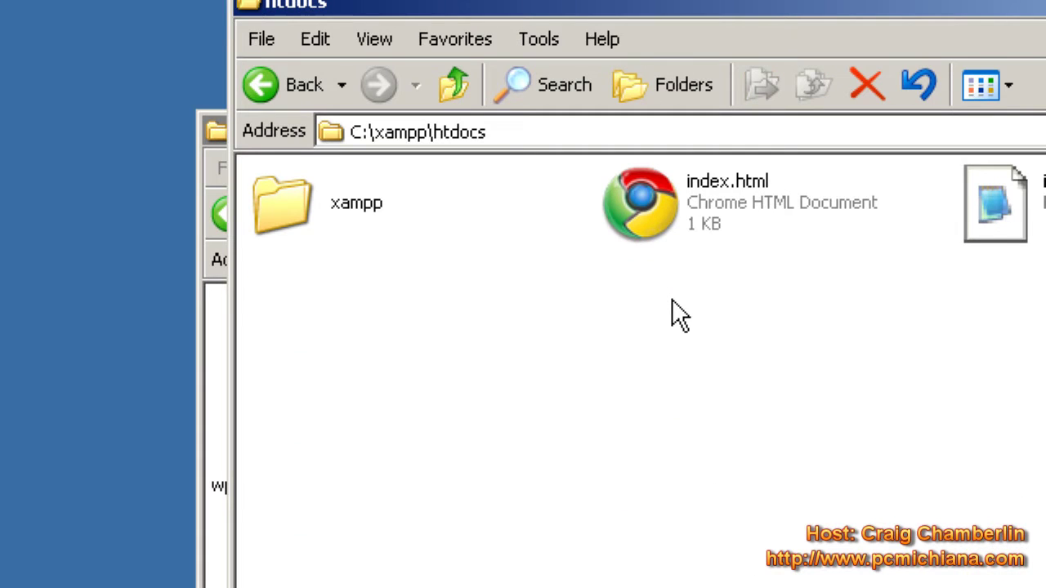
- Create a new folder named My First Blog in htdocs and open it
{"action": "right_click", "coordinate": [506, 333]}
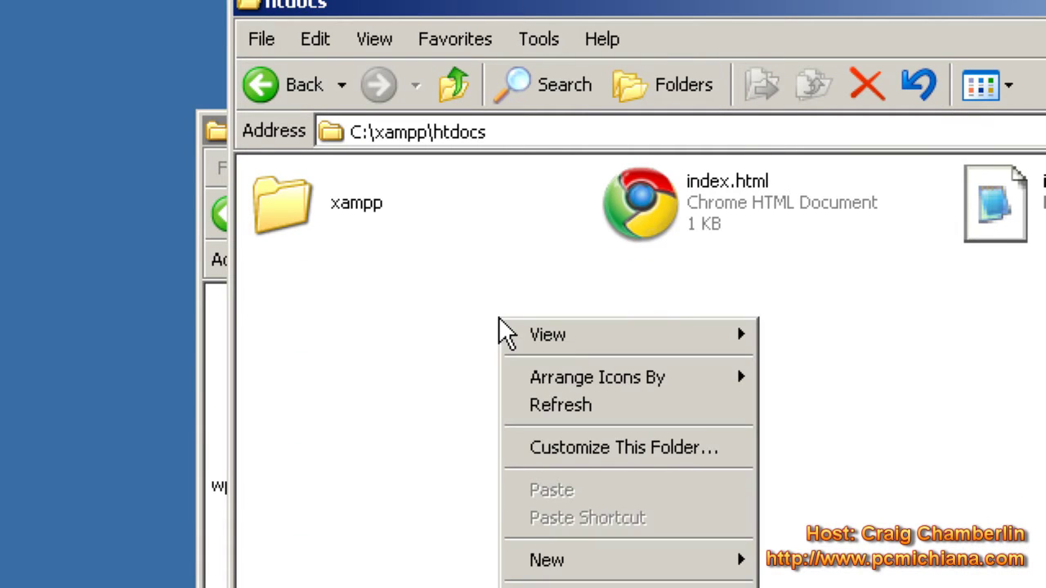
{"action": "mouse_move", "coordinate": [689, 564]}
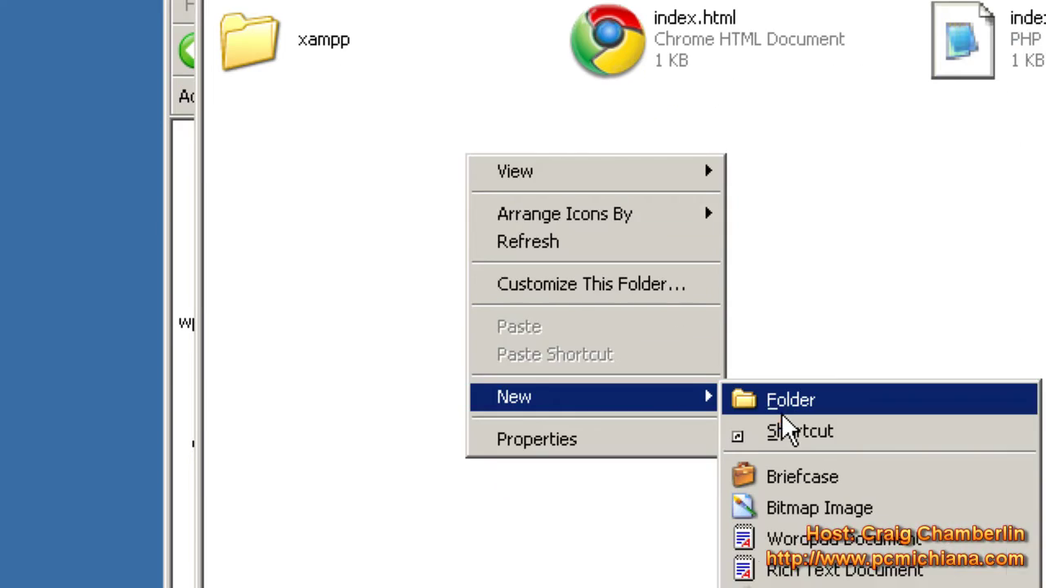
{"action": "left_click", "coordinate": [771, 405]}
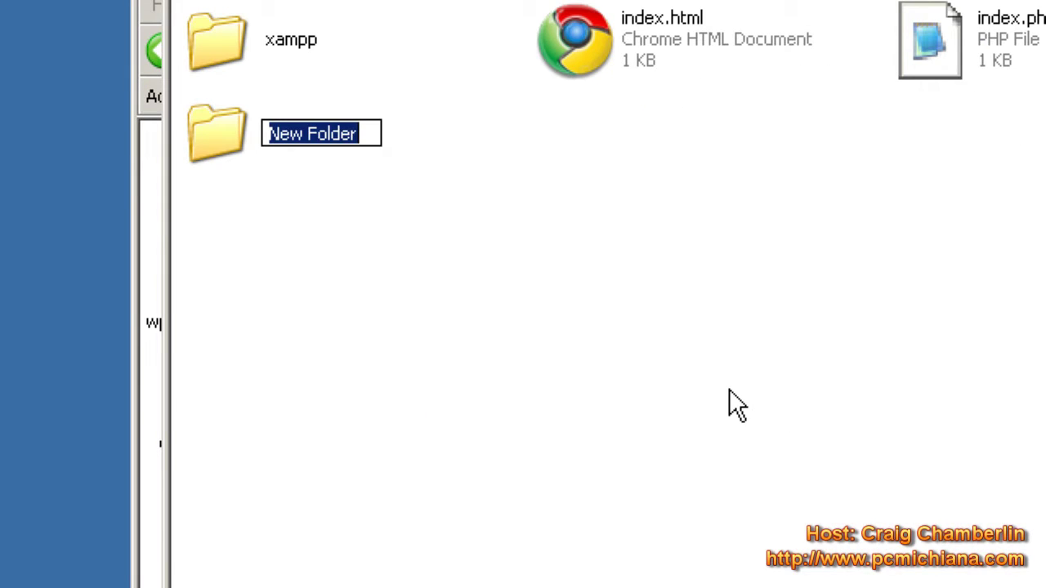
{"action": "type", "text": "My First Blog"}
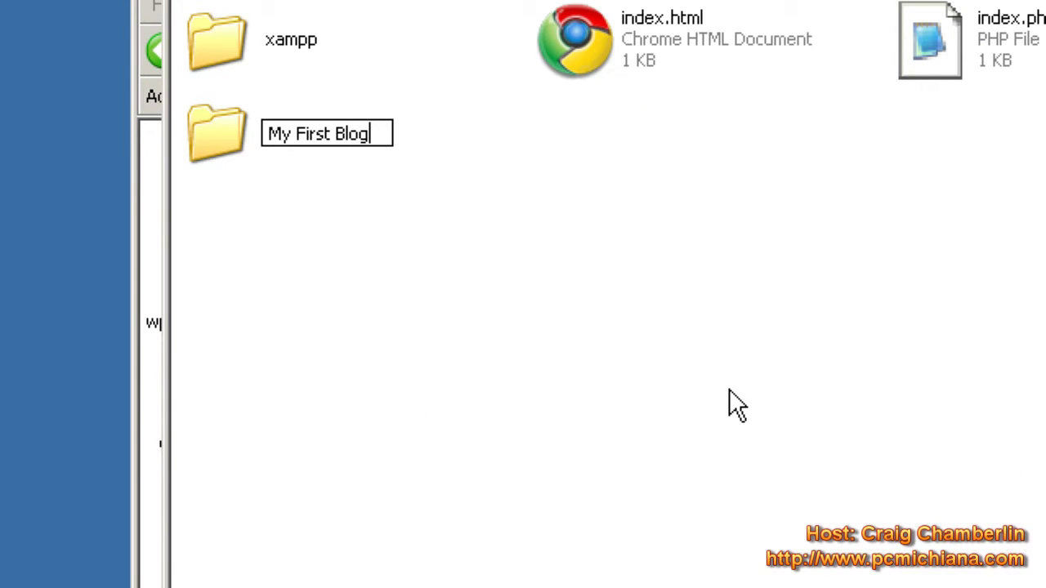
{"action": "key", "text": "Return"}
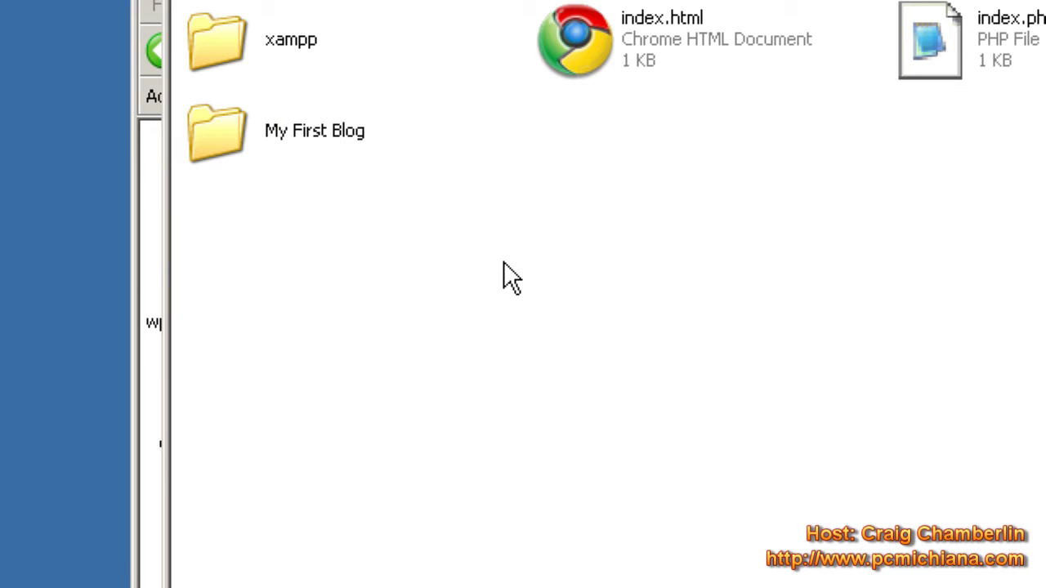
{"action": "double_click", "coordinate": [268, 129]}
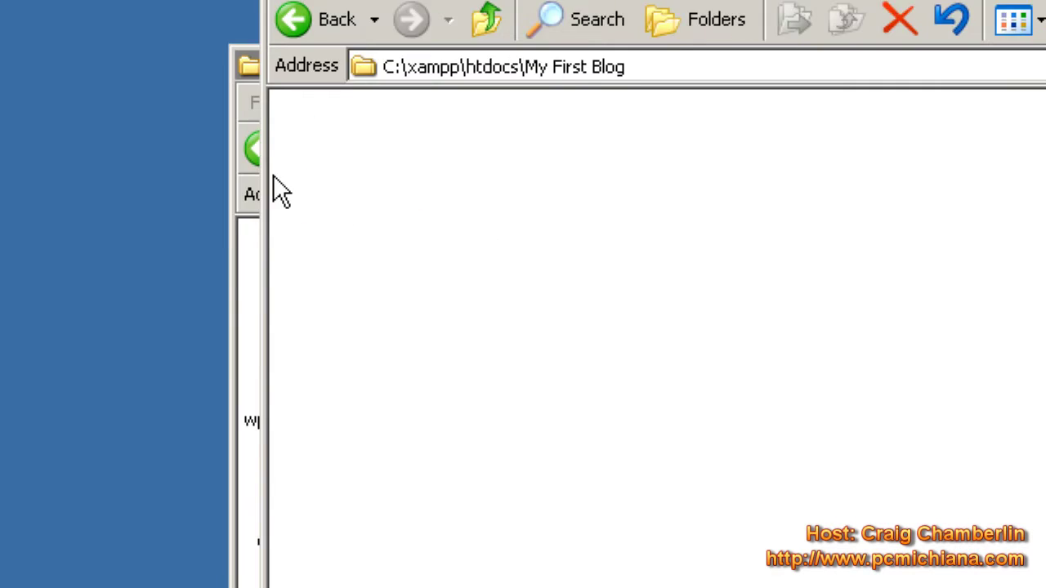
- Copy all the extracted WordPress files into C:\xampp\htdocs\My First Blog
{"action": "left_click", "coordinate": [249, 103]}
{"action": "left_click", "coordinate": [421, 74]}
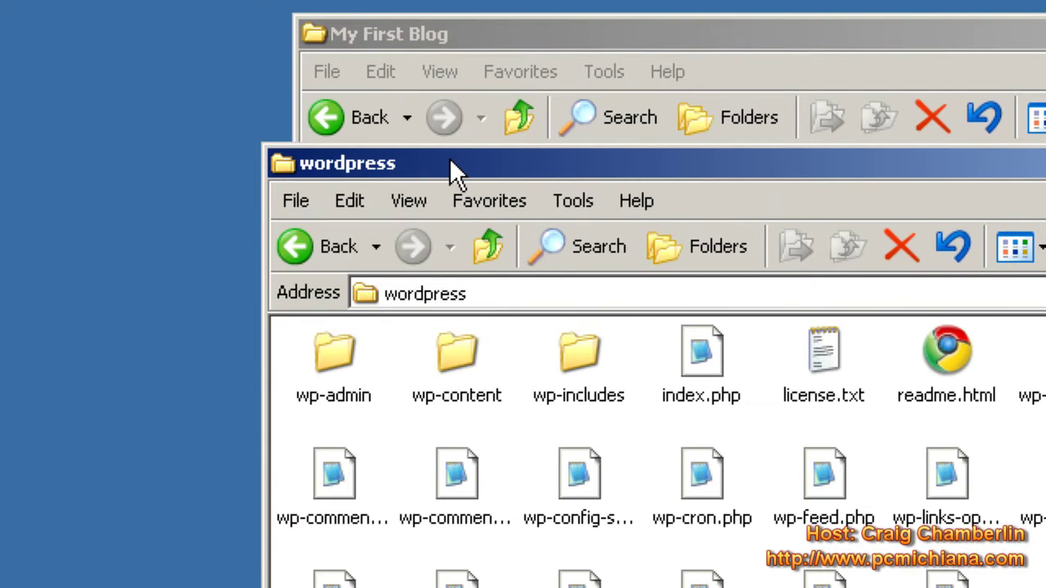
{"action": "left_click_drag", "start_coordinate": [451, 158], "coordinate": [0, 469]}
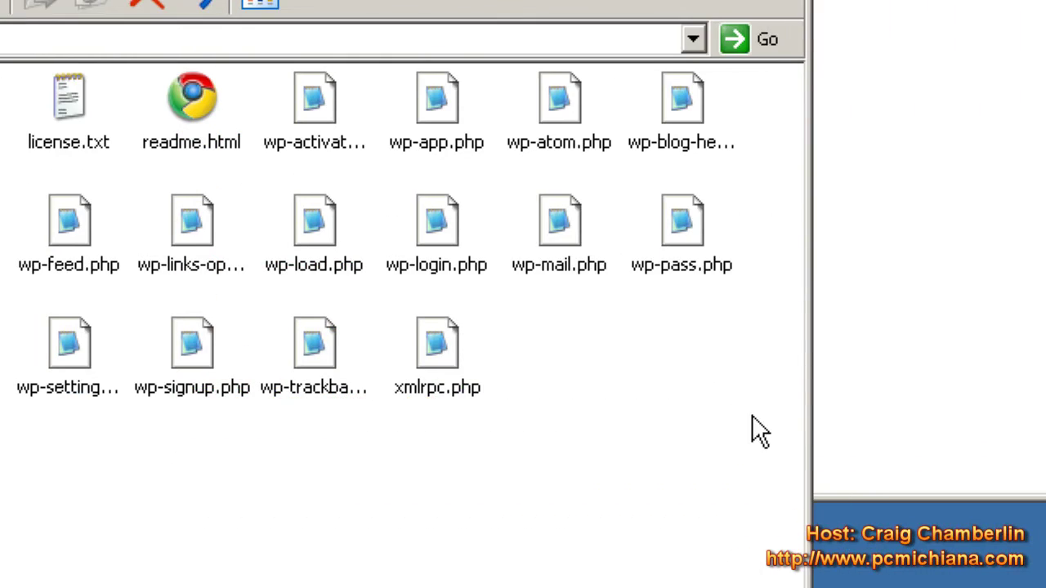
{"action": "left_click_drag", "start_coordinate": [745, 414], "coordinate": [269, 189]}
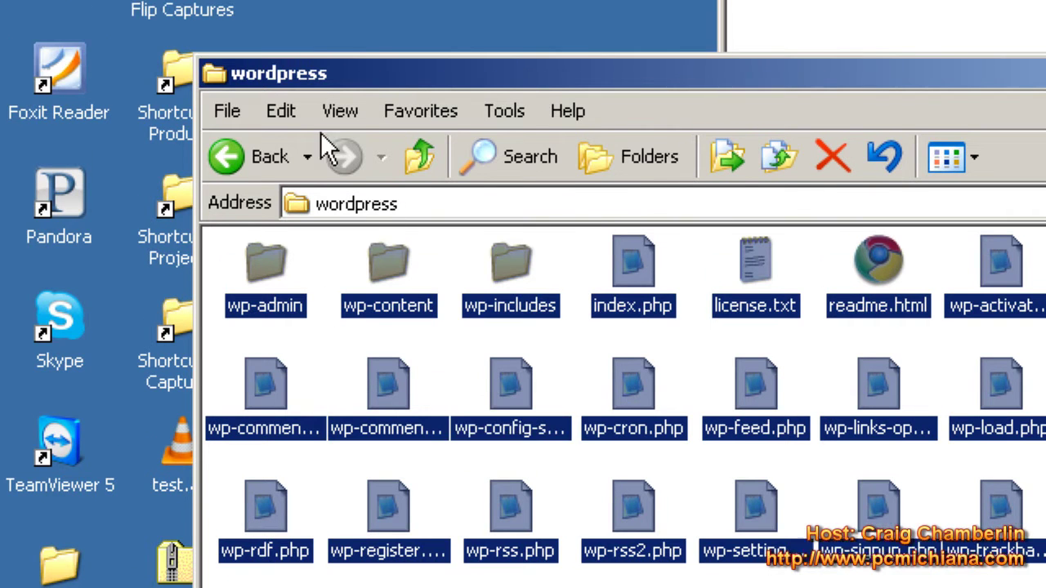
{"action": "left_click", "coordinate": [301, 54]}
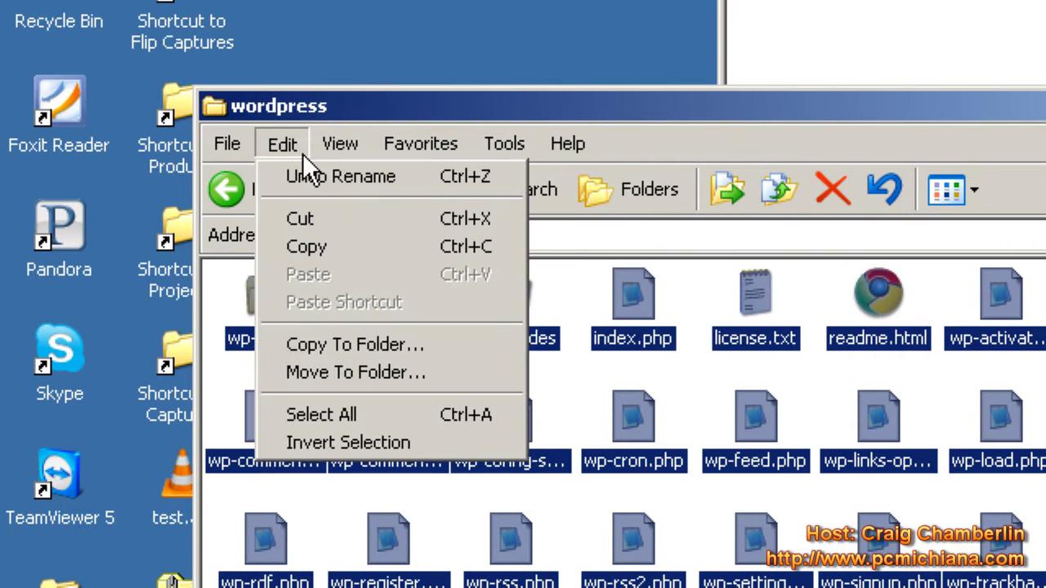
{"action": "left_click", "coordinate": [654, 424]}
{"action": "left_click_drag", "start_coordinate": [655, 402], "coordinate": [1019, 0]}
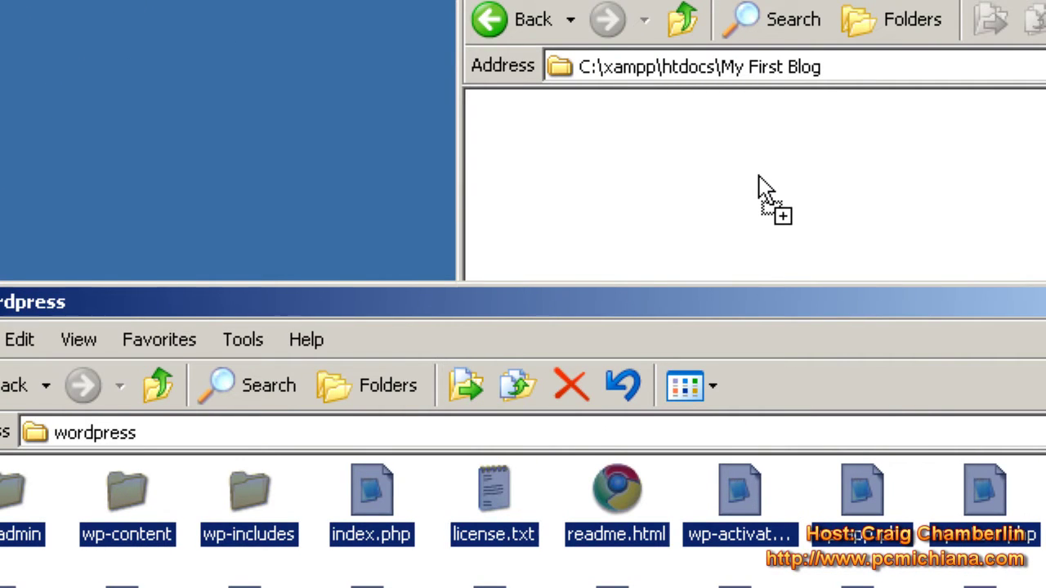
{"action": "left_click_drag", "start_coordinate": [758, 176], "coordinate": [759, 176]}
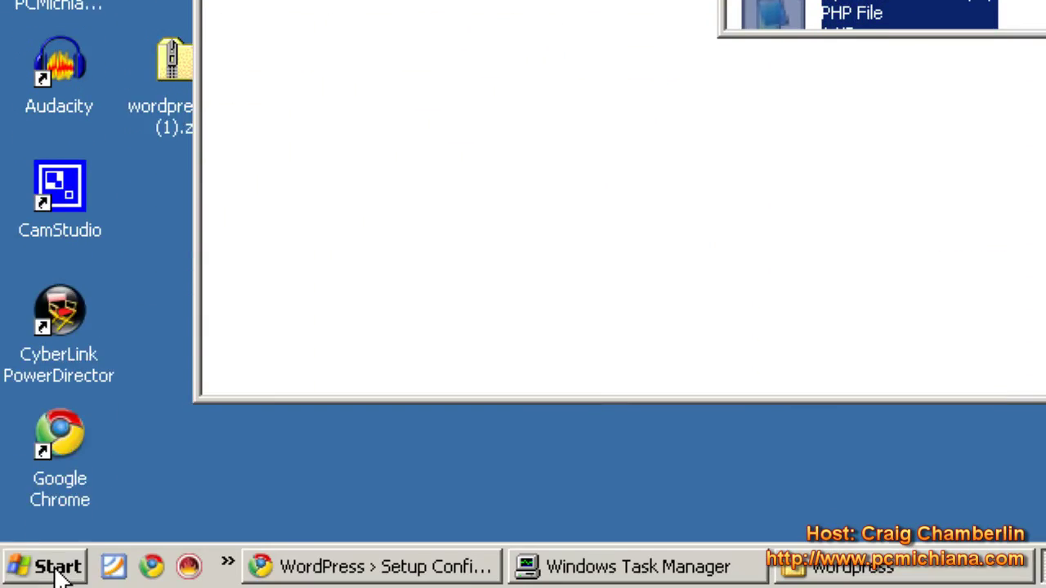
{"action": "left_click", "coordinate": [61, 576]}
{"action": "left_click", "coordinate": [110, 483]}
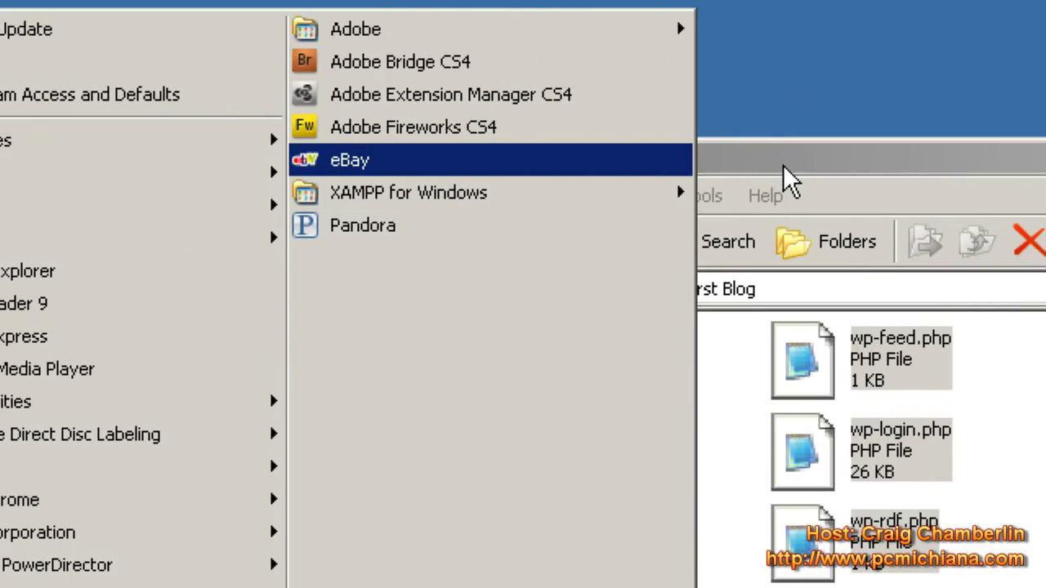
- Launch XAMPP Control Panel, dismiss the already-running error, and restore its window from the tray
{"action": "mouse_move", "coordinate": [583, 194]}
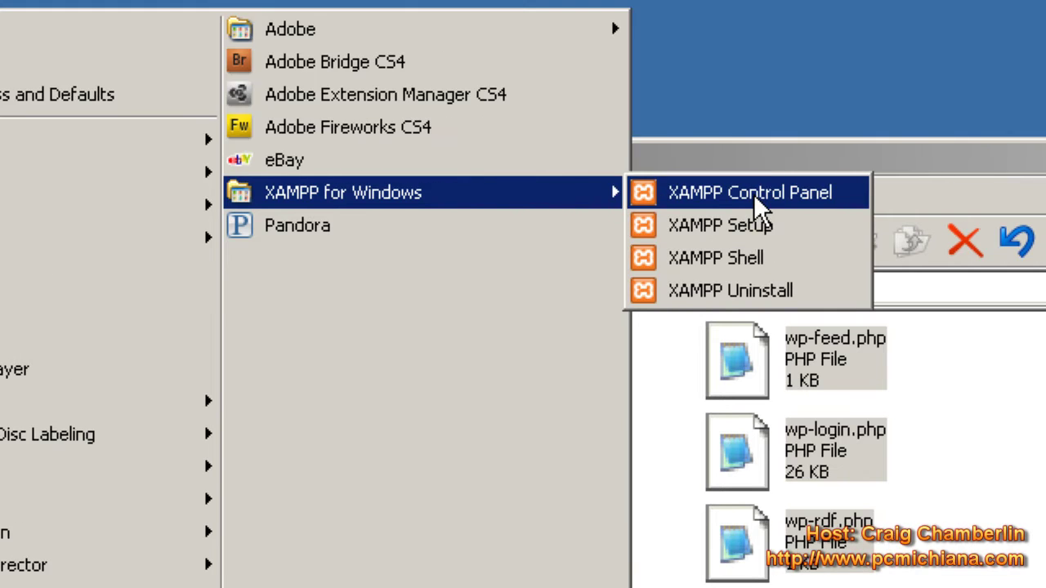
{"action": "left_click", "coordinate": [819, 193]}
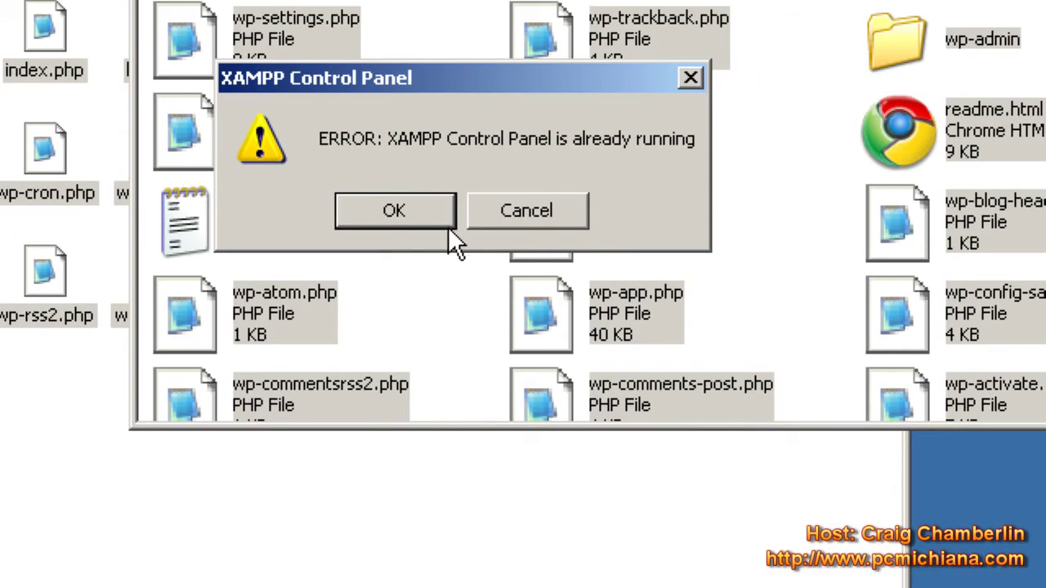
{"action": "left_click", "coordinate": [396, 211]}
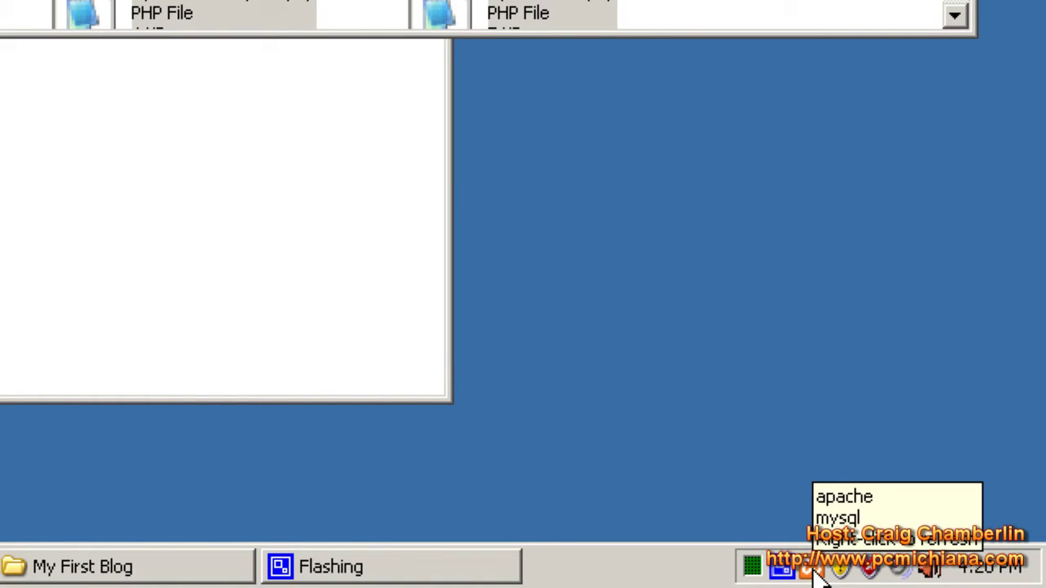
{"action": "left_click", "coordinate": [813, 573]}
{"action": "left_click", "coordinate": [812, 573]}
{"action": "left_click", "coordinate": [812, 573]}
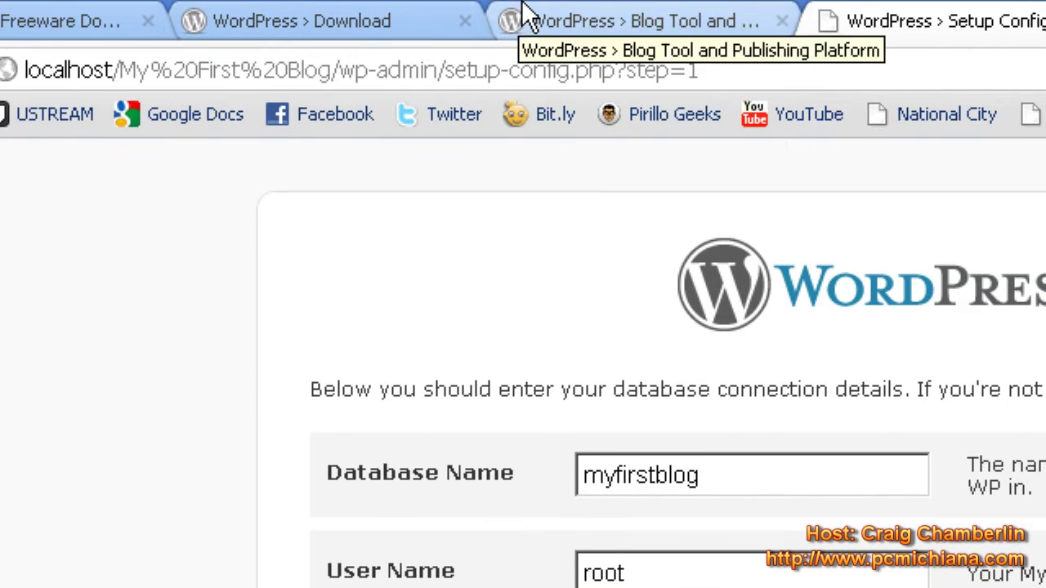
{"action": "left_click", "coordinate": [526, 11]}
{"action": "left_click", "coordinate": [653, 74]}
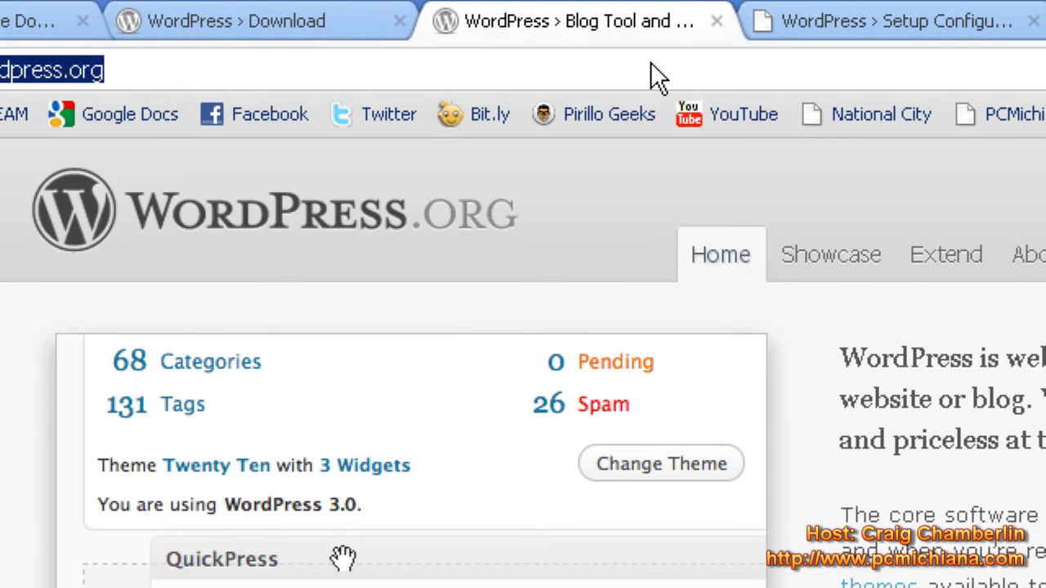
{"action": "type", "text": "http:/"}
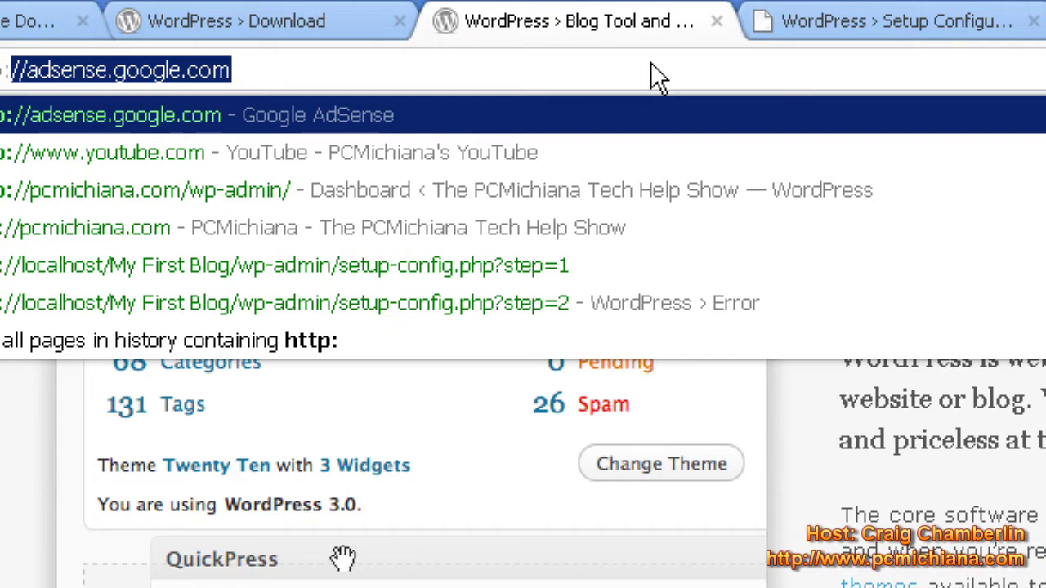
{"action": "type", "text": "/"}
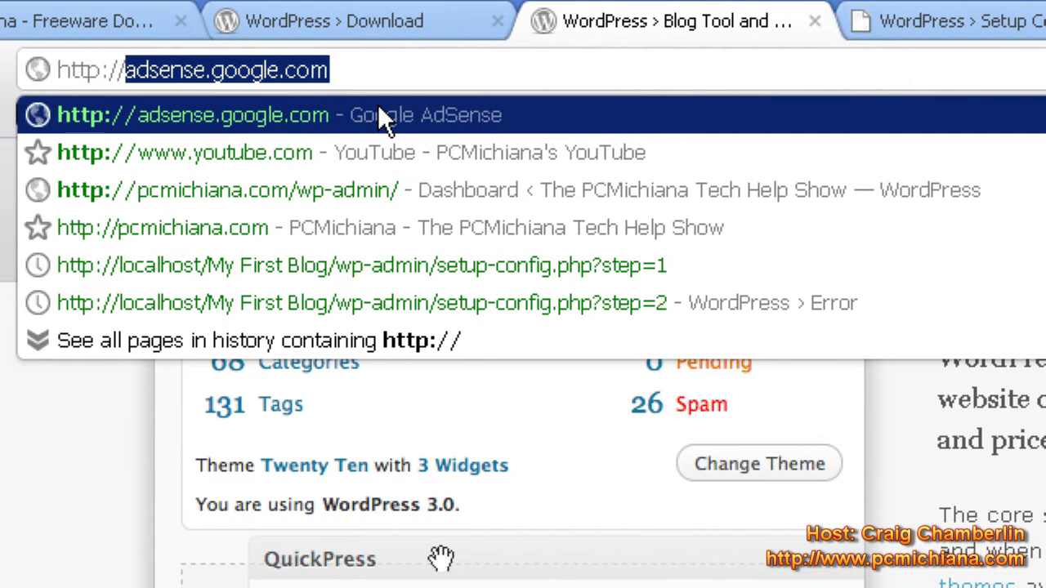
{"action": "type", "text": "localhost/"}
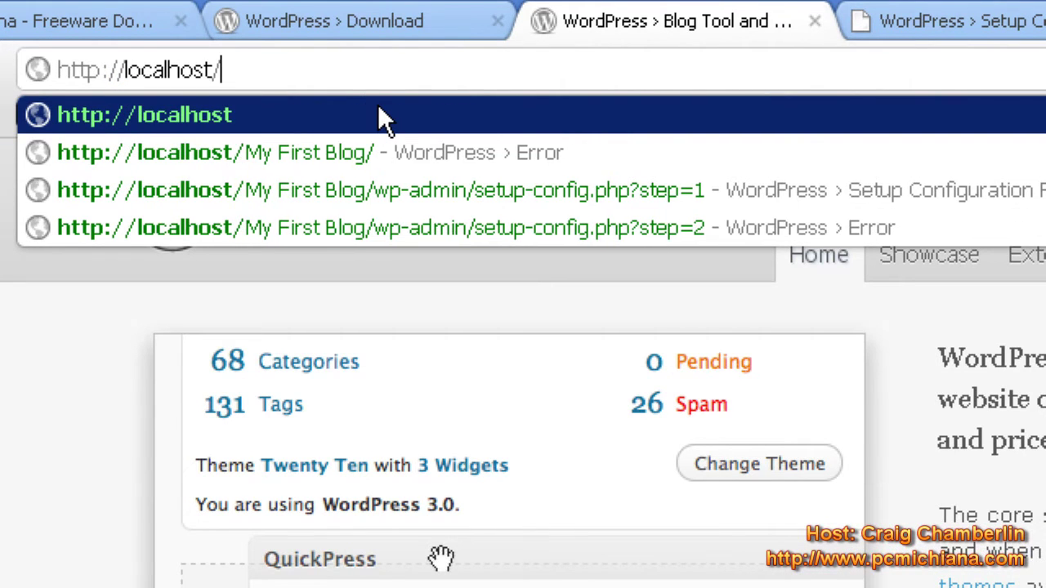
- Open phpMyAdmin from the localhost XAMPP page and create a database named myfirstblog
{"action": "key", "text": "Return"}
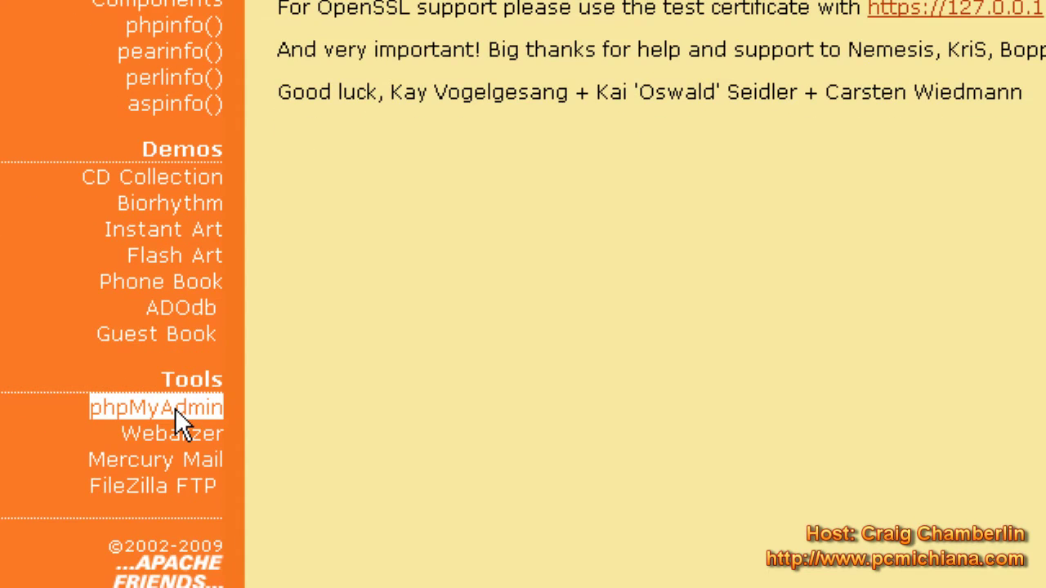
{"action": "left_click", "coordinate": [175, 407]}
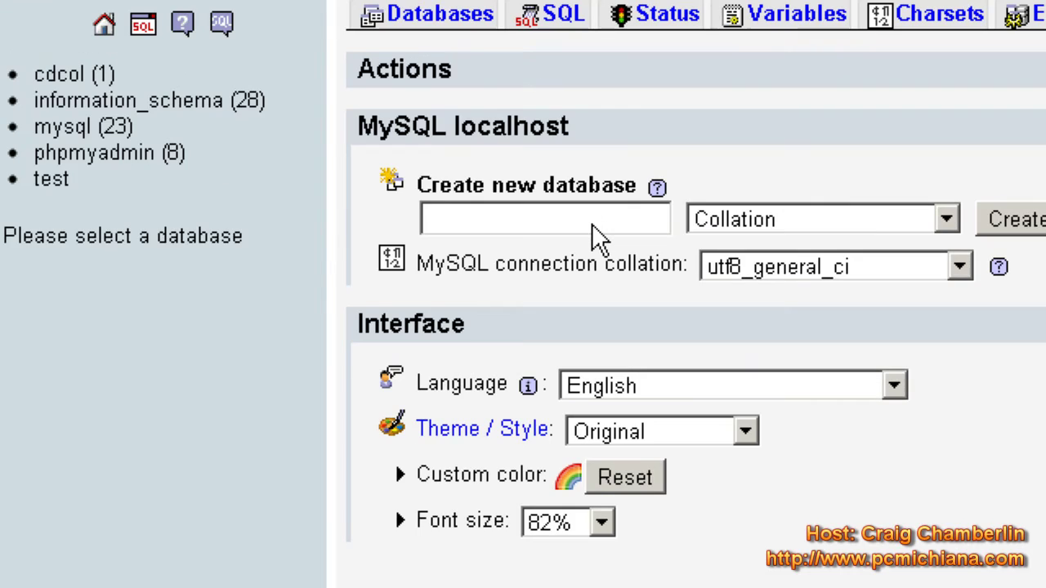
{"action": "left_click", "coordinate": [591, 223]}
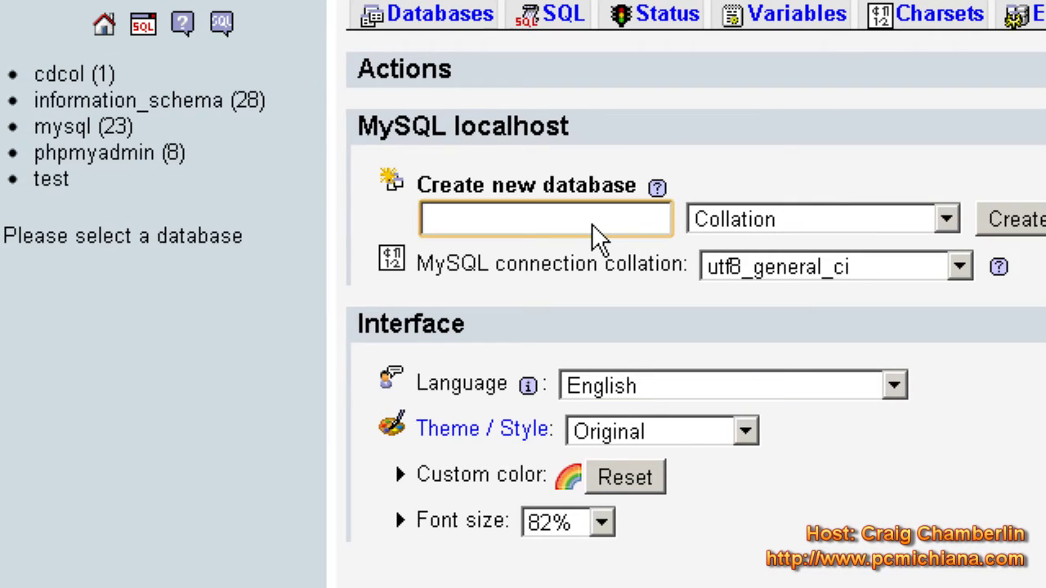
{"action": "type", "text": "myfirstblog"}
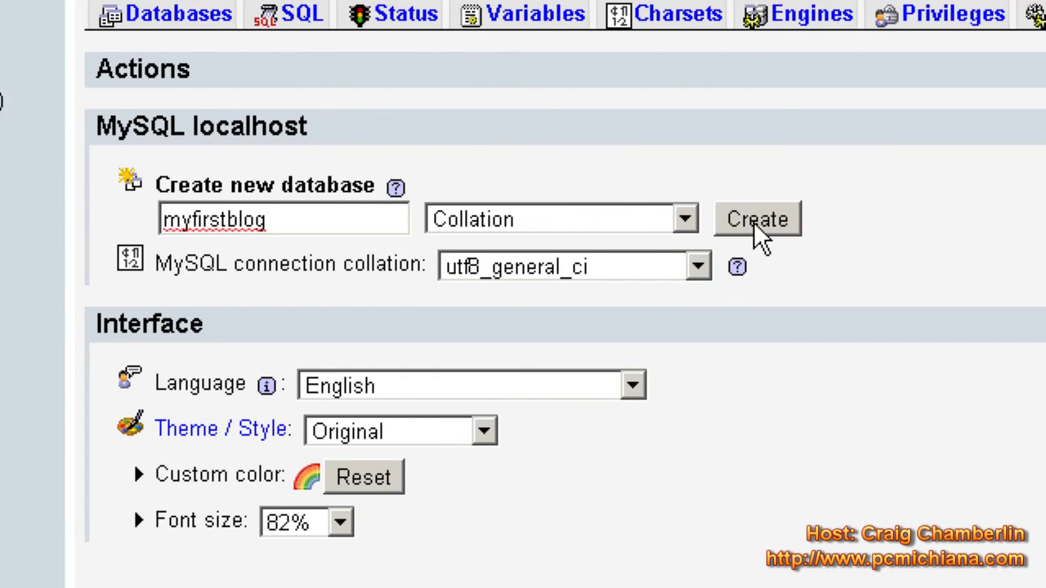
{"action": "left_click", "coordinate": [1017, 229]}
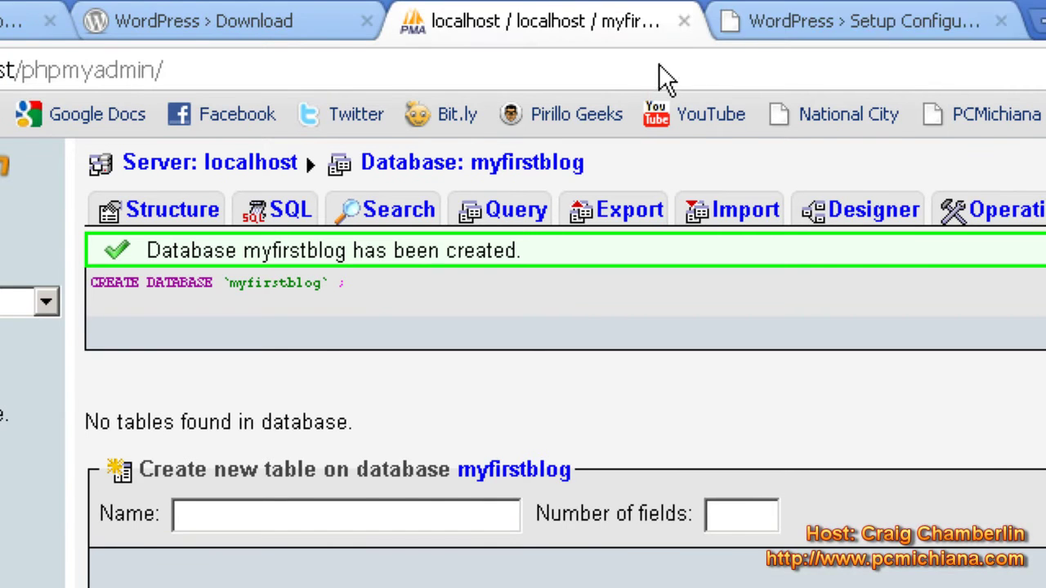
{"action": "left_click", "coordinate": [747, 23]}
{"action": "left_click_drag", "start_coordinate": [665, 72], "coordinate": [0, 71]}
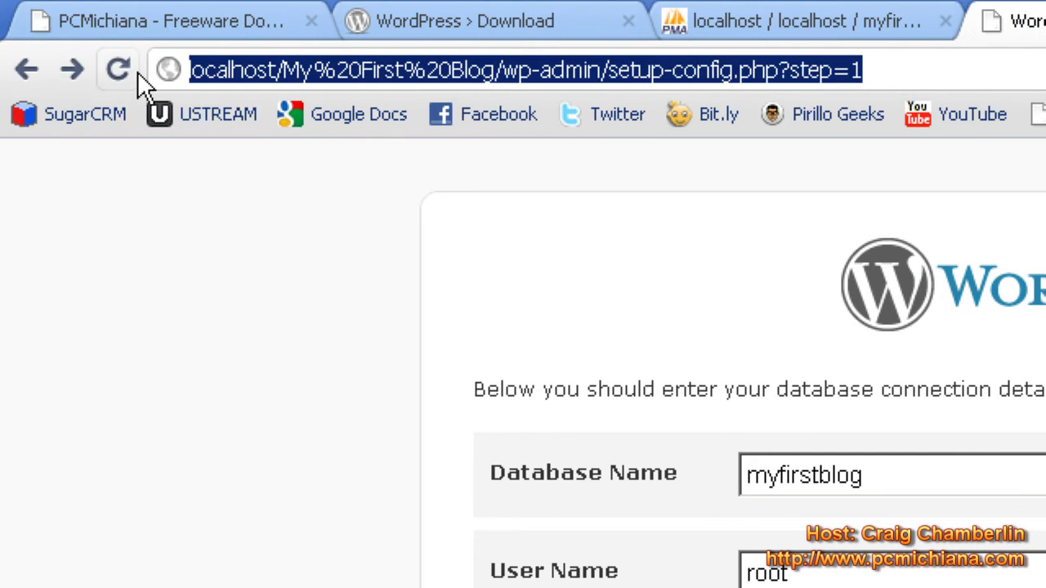
{"action": "type", "text": "http:"}
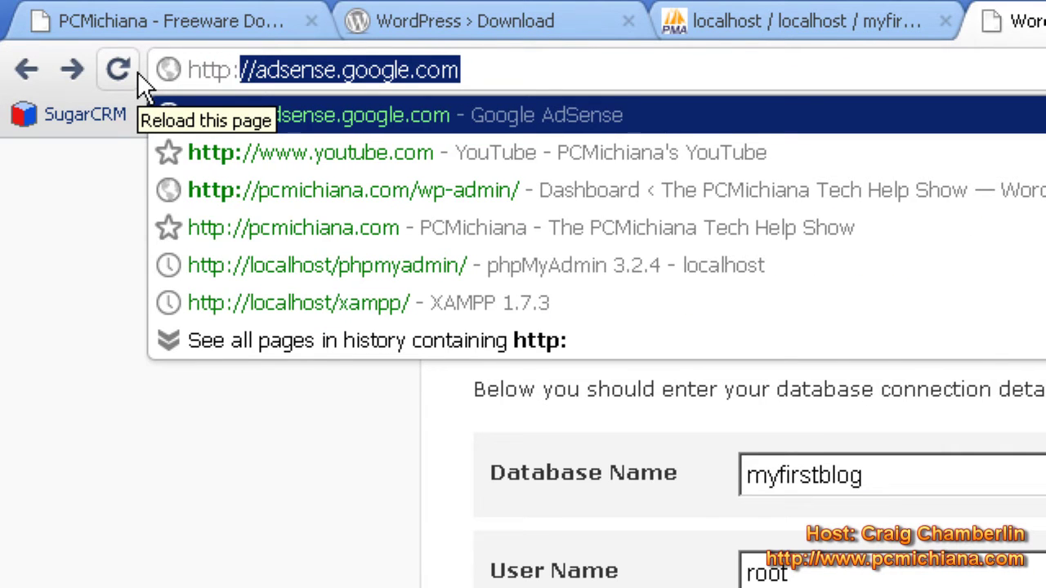
{"action": "type", "text": "//l"}
{"action": "type", "text": "ocalhost/"}
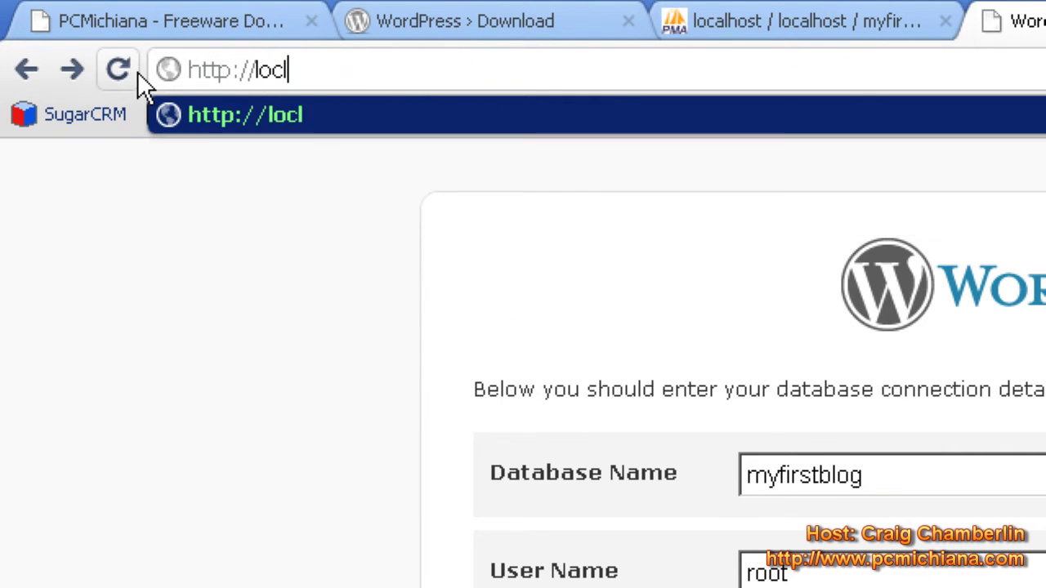
{"action": "type", "text": "m"}
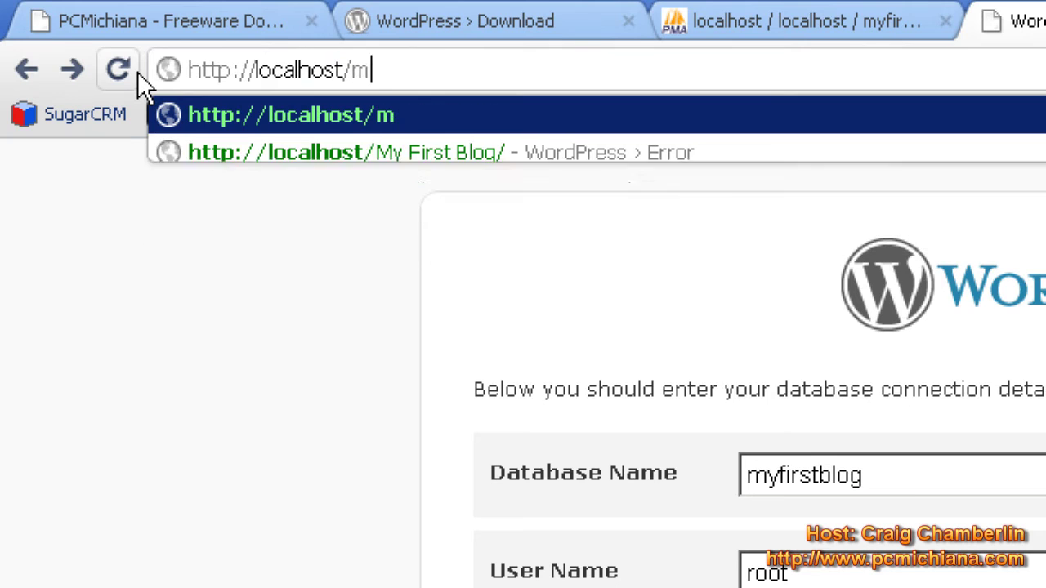
{"action": "type", "text": "y first blog/"}
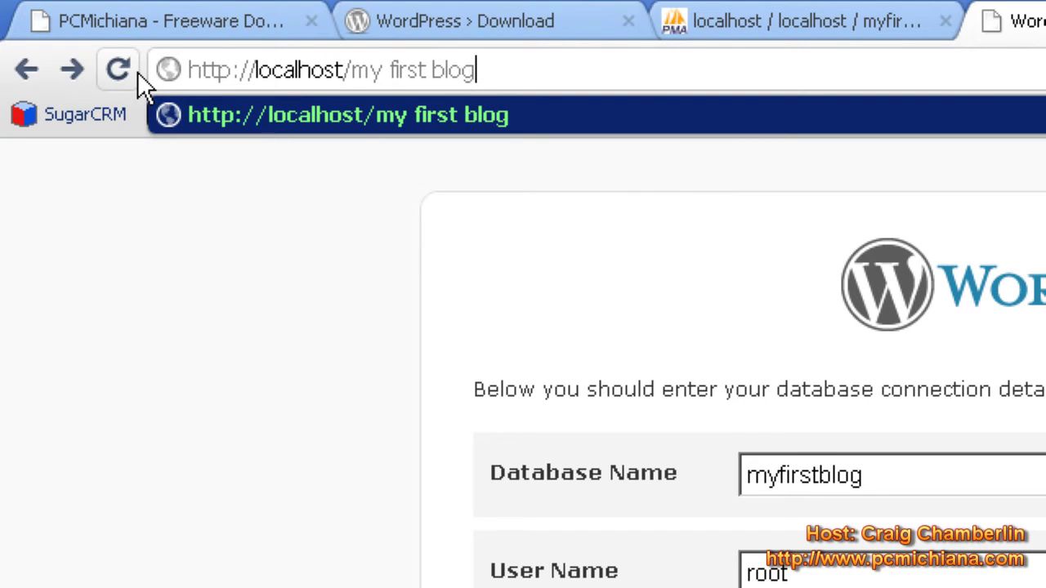
{"action": "key", "text": "Return"}
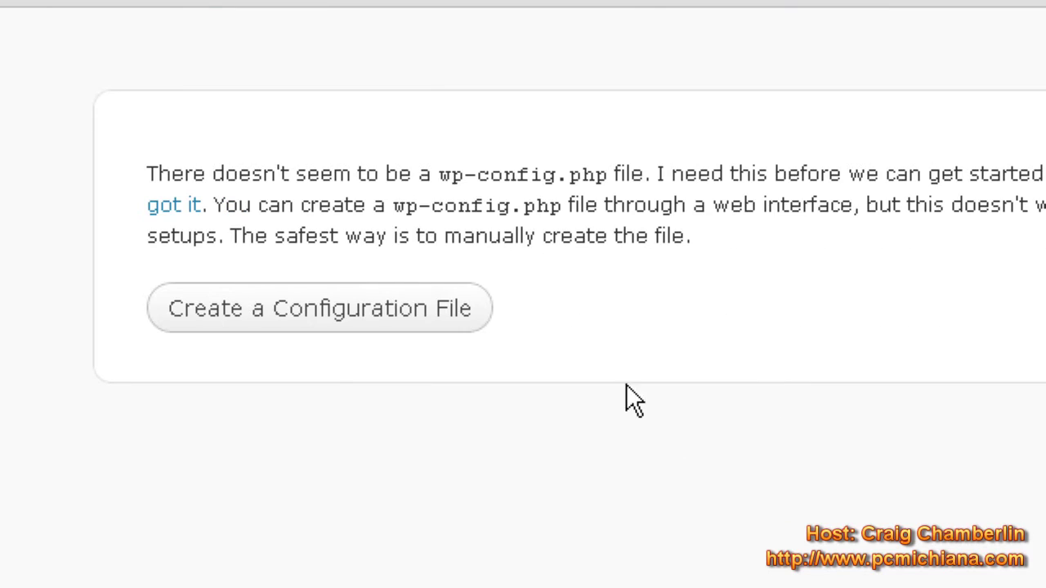
{"action": "left_click", "coordinate": [401, 309]}
{"action": "scroll", "coordinate": [327, 427], "scroll_direction": "down", "scroll_amount": 5}
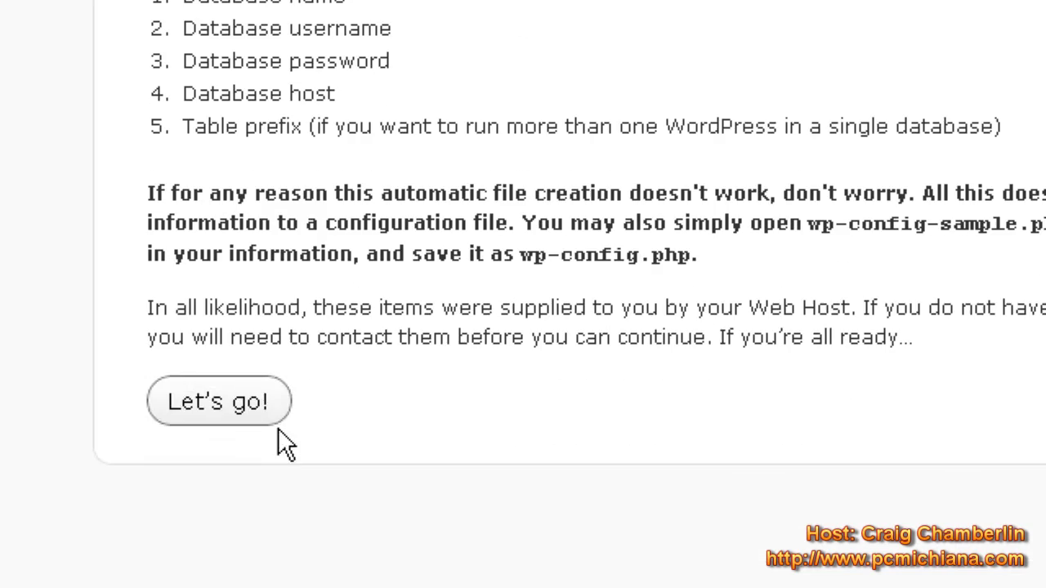
- Enter database name myfirstblog, user root and a blank password, then submit
{"action": "left_click", "coordinate": [257, 417]}
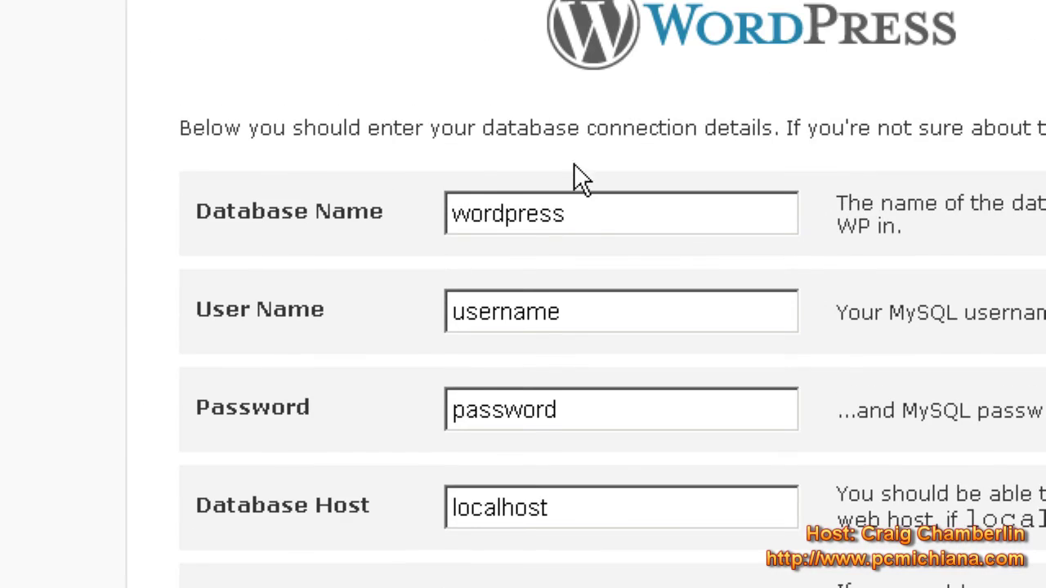
{"action": "left_click_drag", "start_coordinate": [583, 214], "coordinate": [390, 235]}
{"action": "type", "text": "my"}
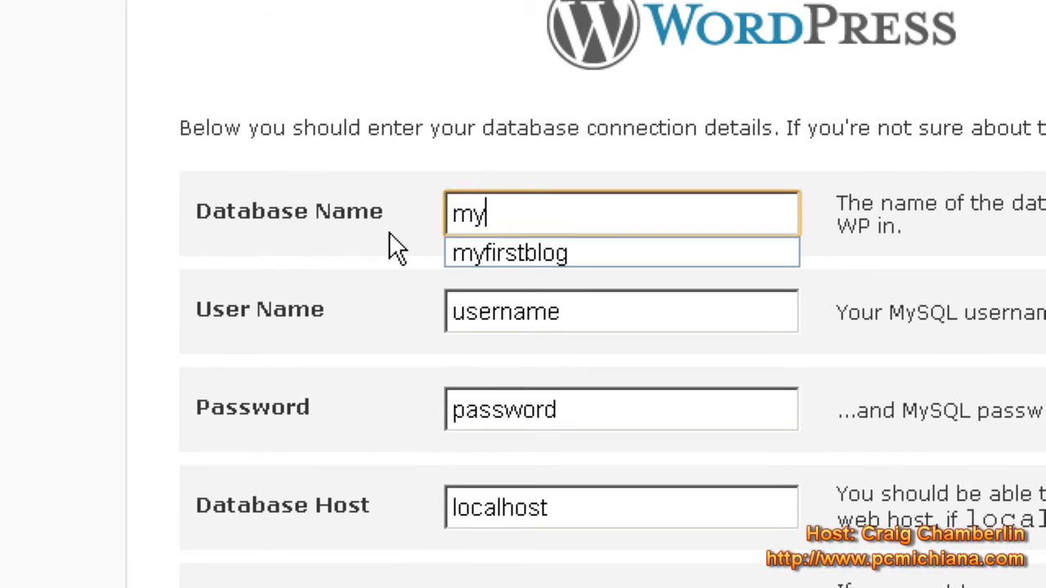
{"action": "type", "text": "firstblog"}
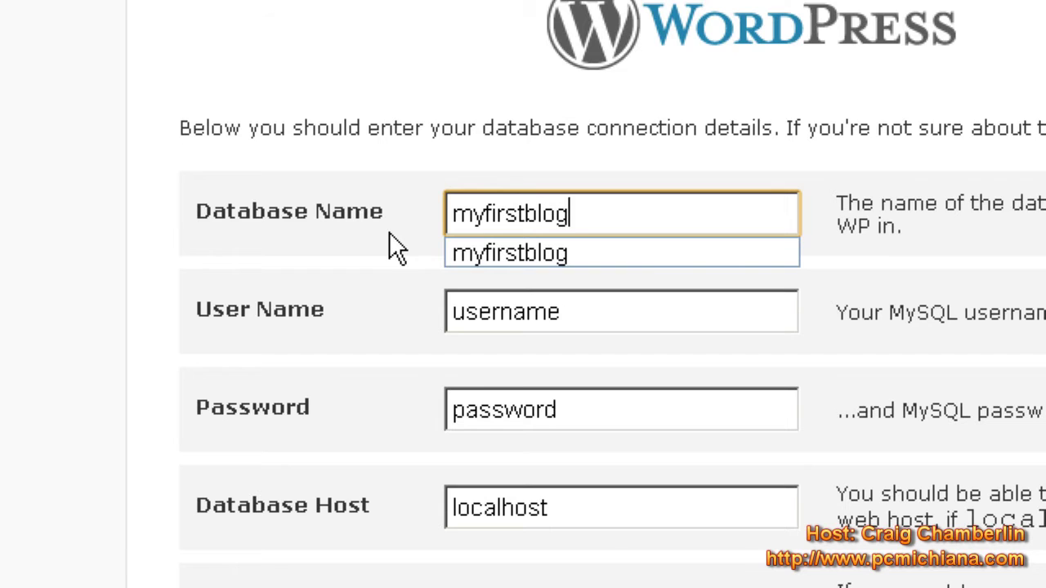
{"action": "key", "text": "Tab"}
{"action": "type", "text": "root"}
{"action": "key", "text": "Tab"}
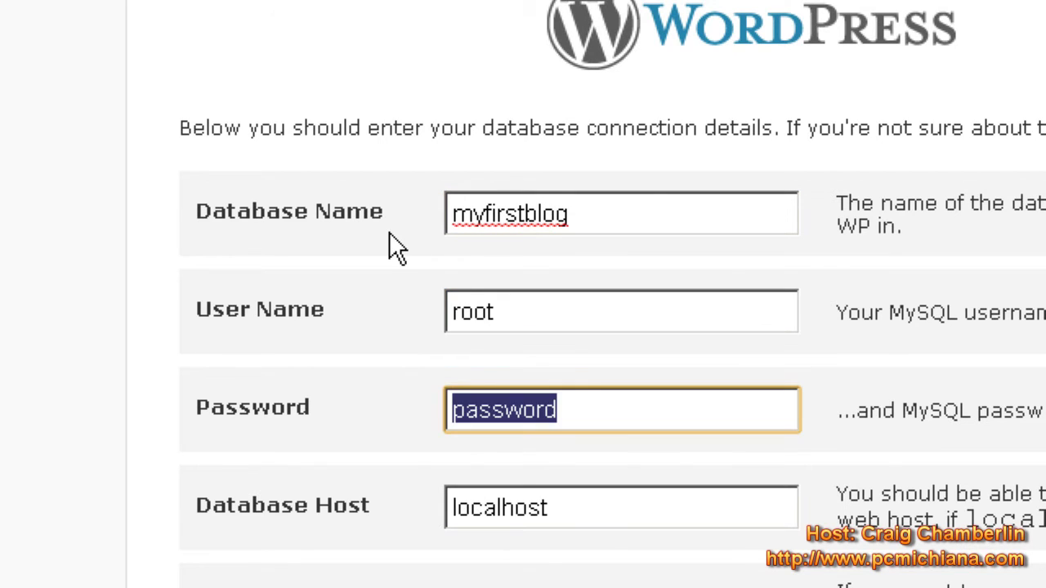
{"action": "key", "text": "BackSpace"}
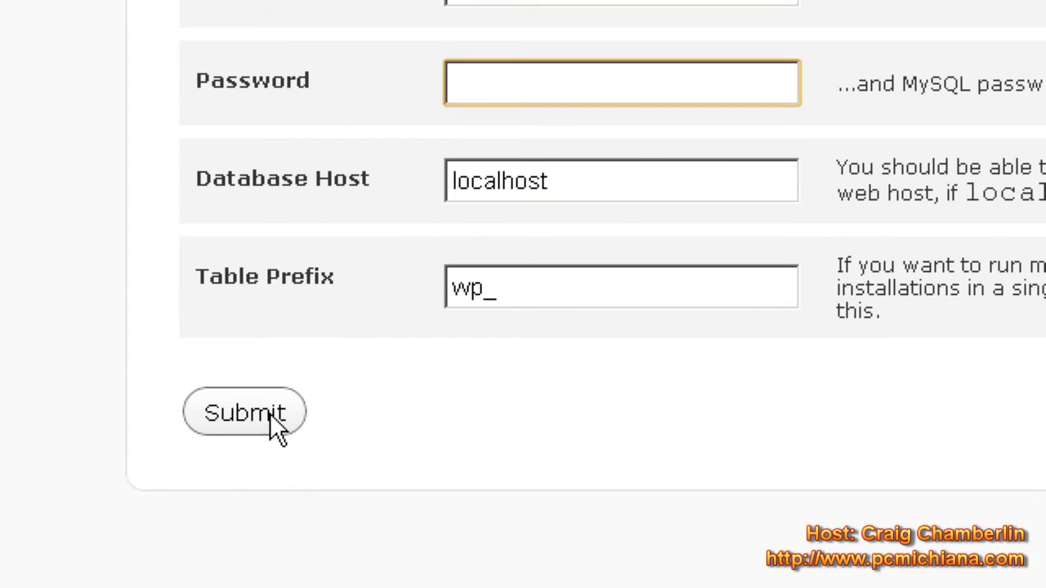
{"action": "left_click", "coordinate": [273, 419]}
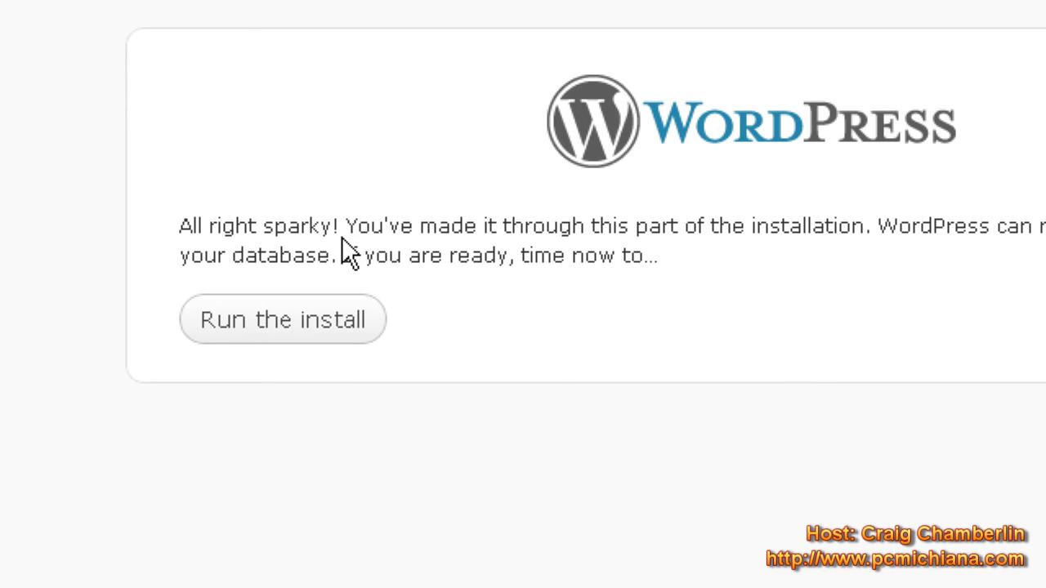
- Run the install and enter site title My First Blog with the admin password twice
{"action": "left_click", "coordinate": [304, 321]}
{"action": "scroll", "coordinate": [605, 442], "scroll_direction": "down", "scroll_amount": 3}
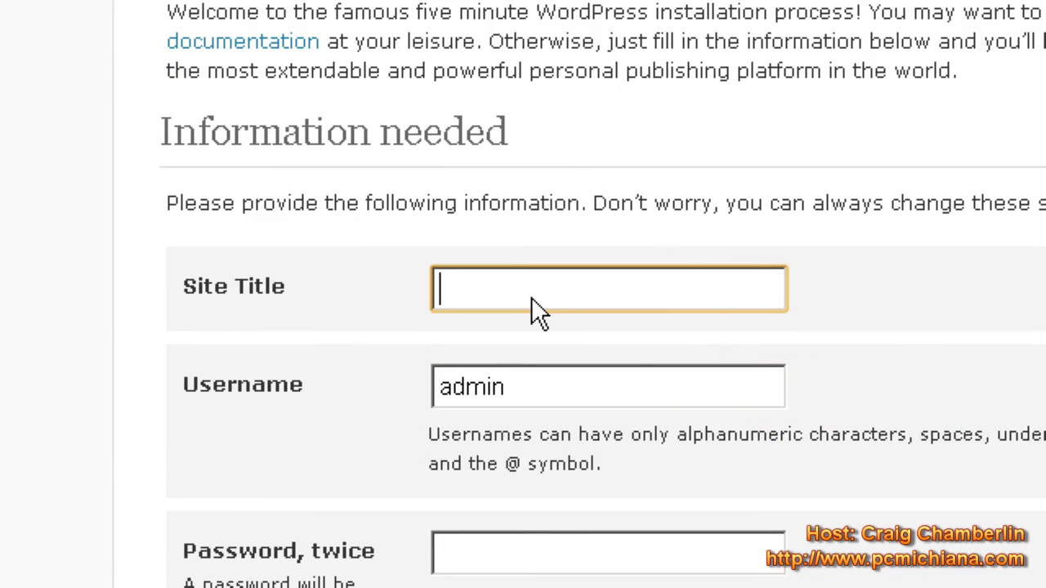
{"action": "type", "text": "My First Blog"}
{"action": "key", "text": "Tab"}
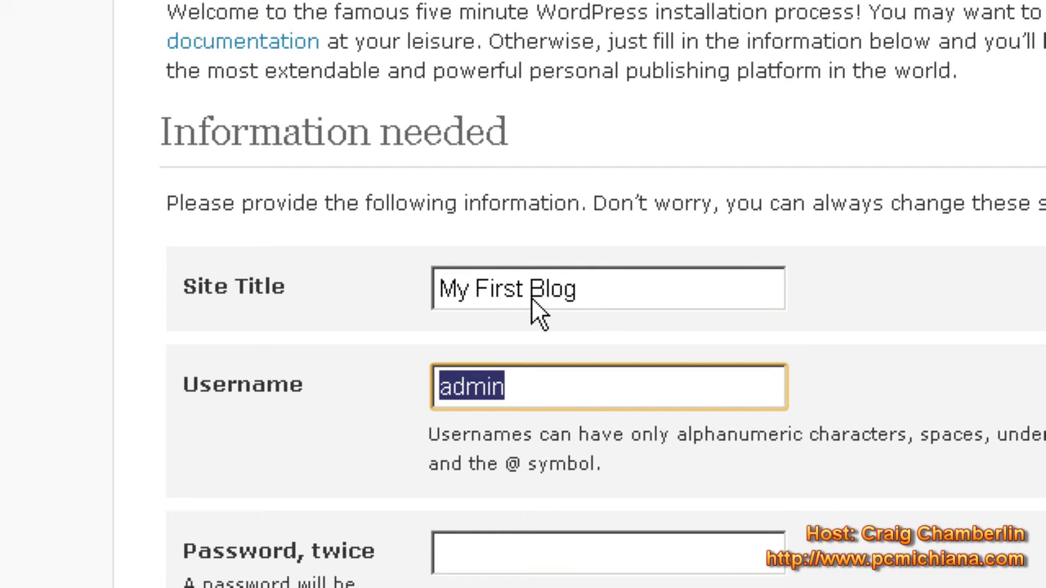
{"action": "key", "text": "Tab"}
{"action": "type", "text": "•••••••"}
{"action": "key", "text": "Tab"}
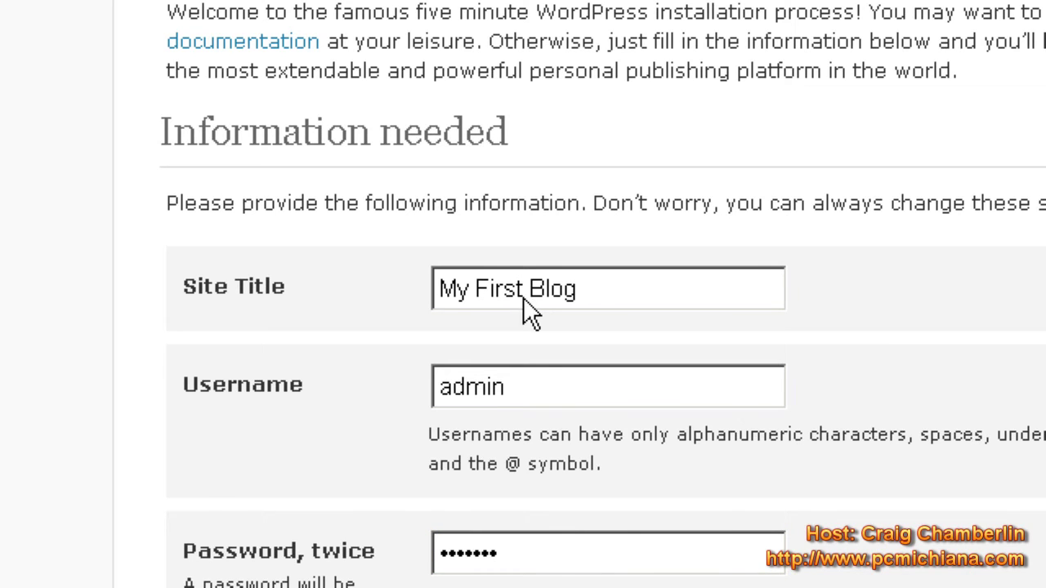
{"action": "type", "text": "•••••••"}
- Fill in the admin e-mail address, keep search-engine visibility on, and install WordPress
{"action": "left_click", "coordinate": [534, 411]}
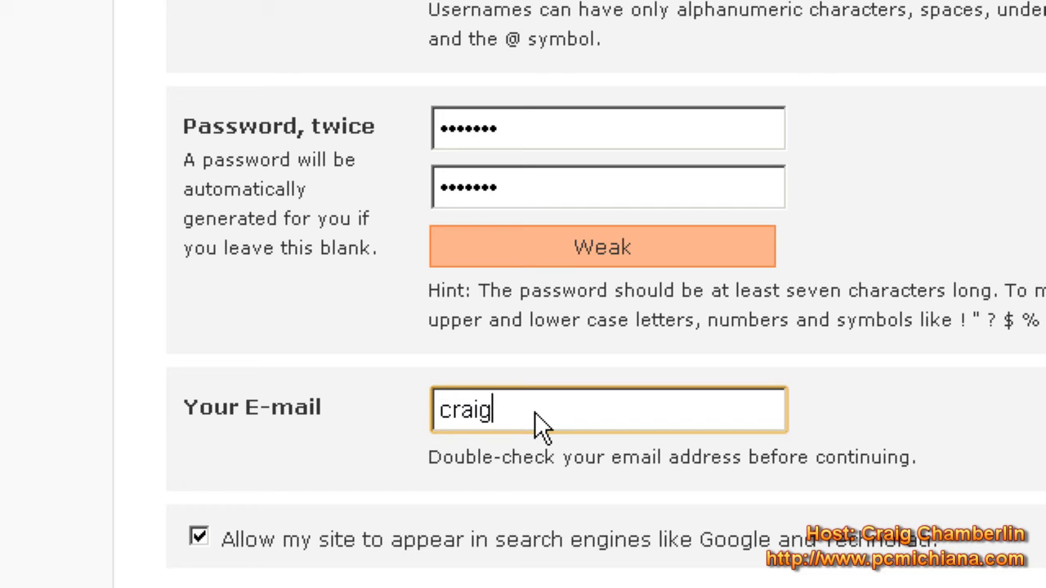
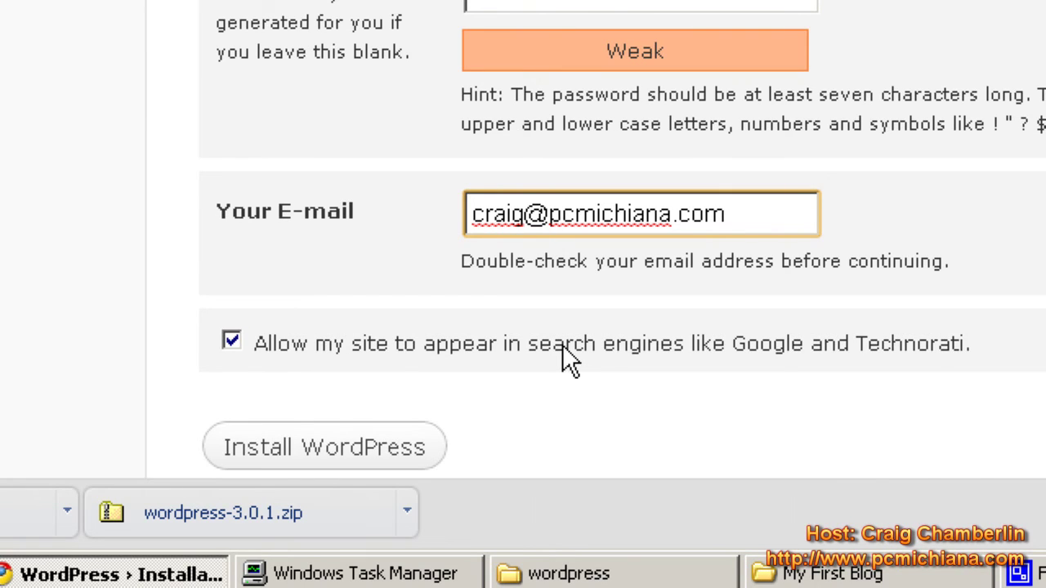
{"action": "left_click", "coordinate": [562, 344]}
{"action": "left_click", "coordinate": [562, 344]}
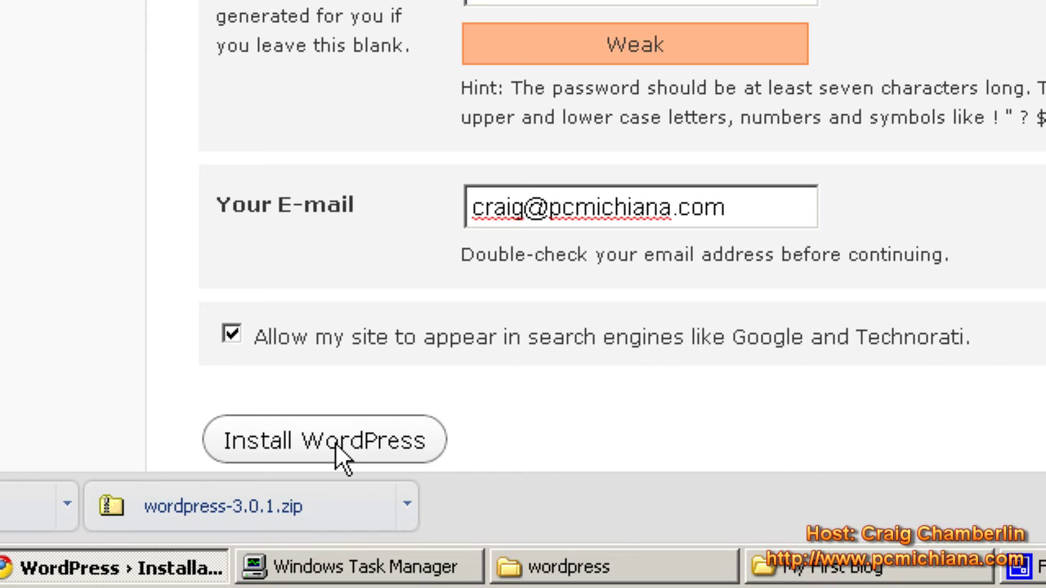
{"action": "left_click", "coordinate": [335, 442]}
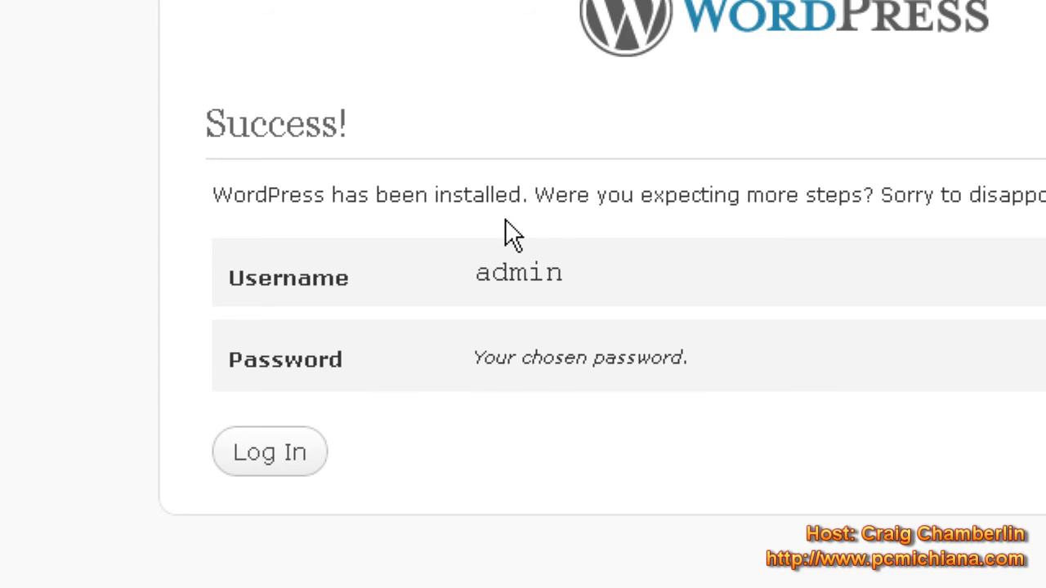
- Log in as admin with the account password and Remember Me ticked, then view the My First Blog home page
{"action": "left_click", "coordinate": [293, 454]}
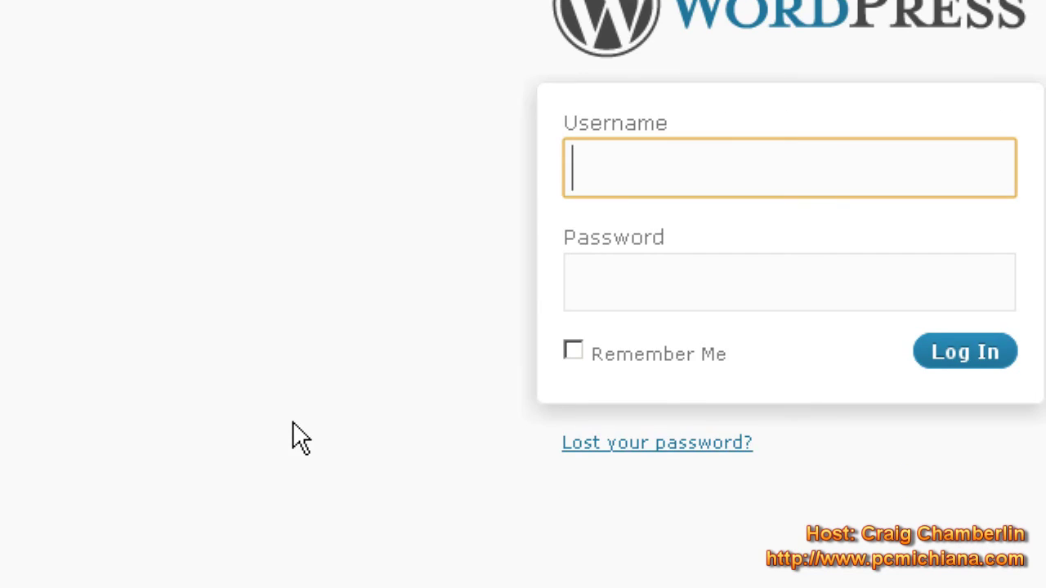
{"action": "left_click", "coordinate": [624, 175]}
{"action": "type", "text": "ad"}
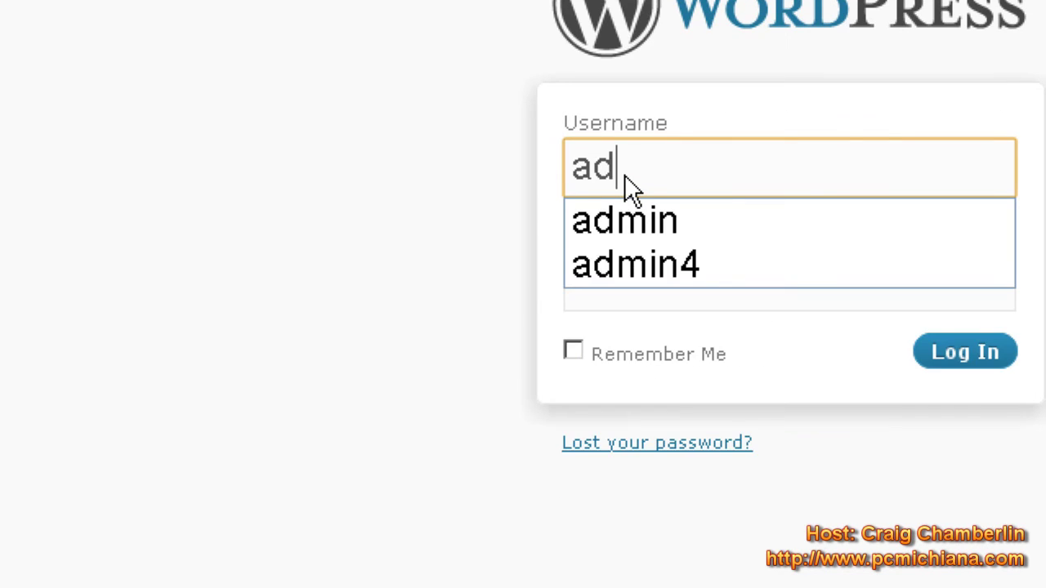
{"action": "type", "text": "min"}
{"action": "key", "text": "Tab"}
{"action": "type", "text": "p"}
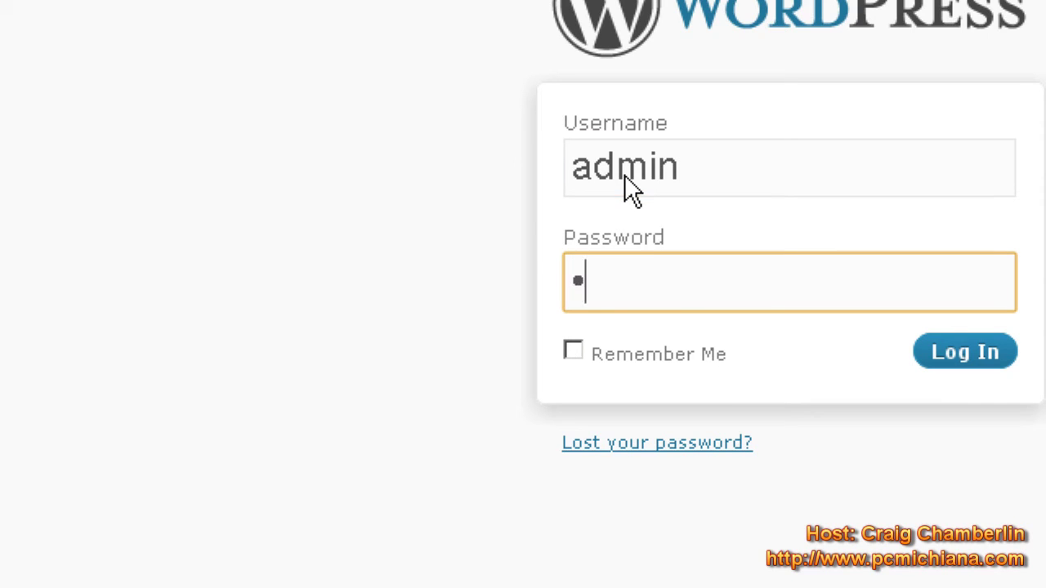
{"action": "type", "text": "asswor"}
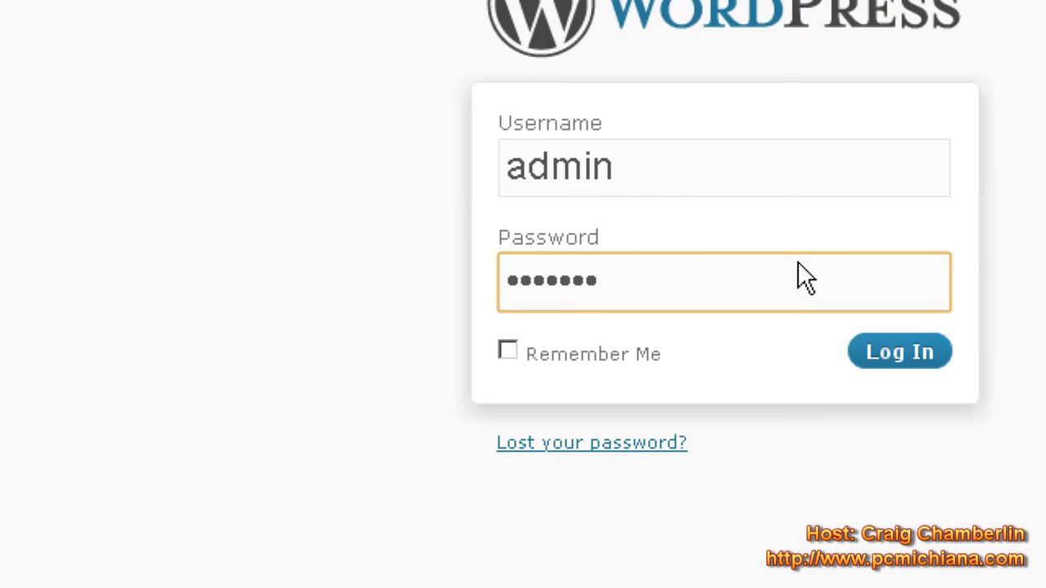
{"action": "left_click", "coordinate": [646, 354]}
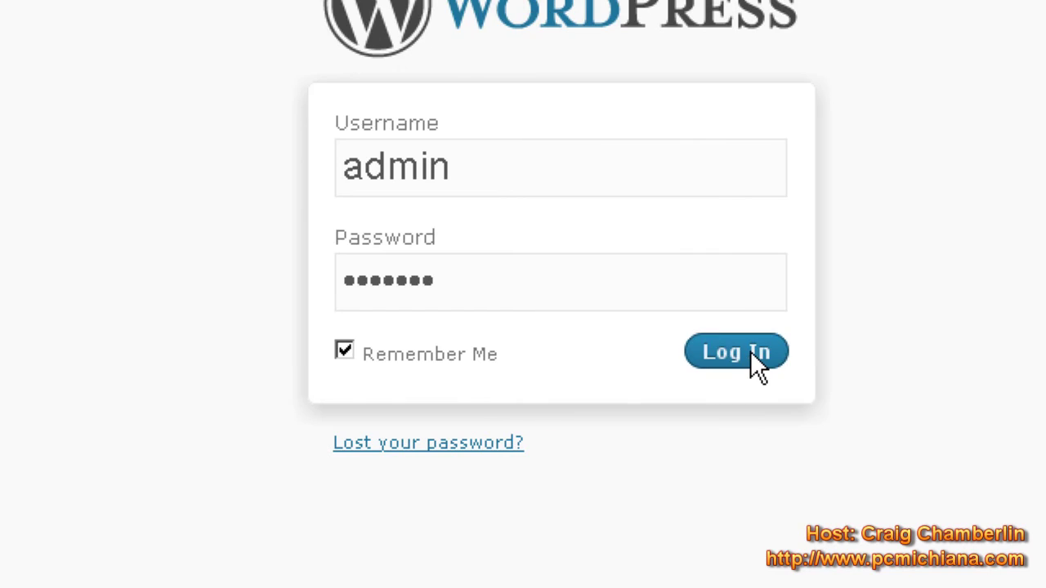
{"action": "left_click", "coordinate": [751, 351]}
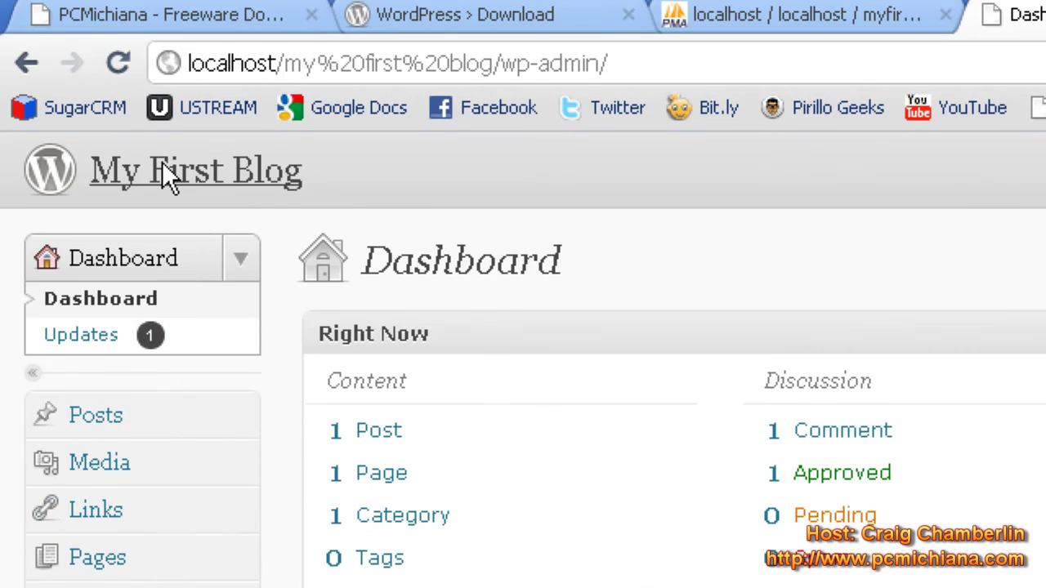
{"action": "left_click", "coordinate": [162, 163]}
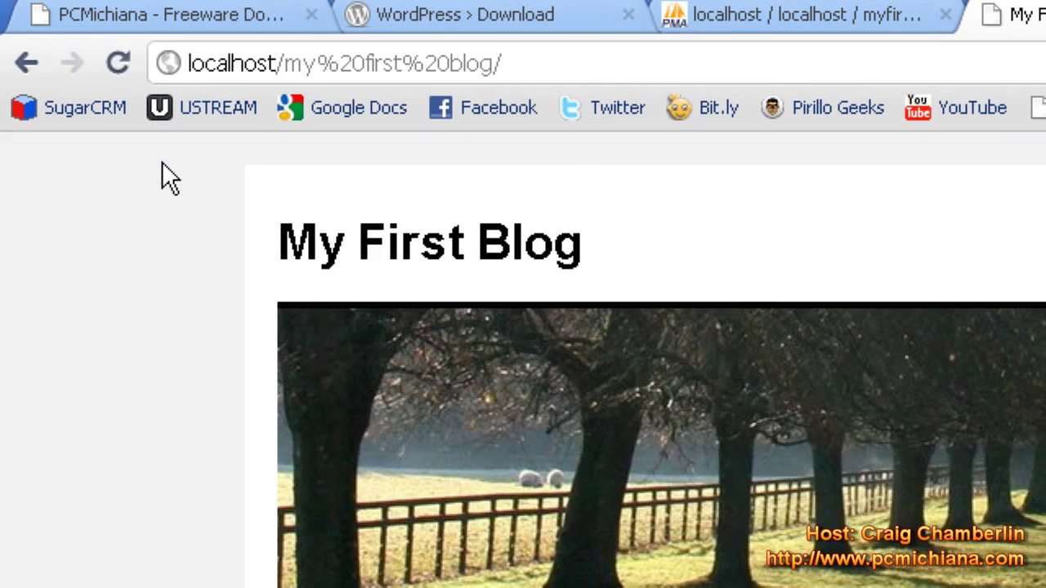